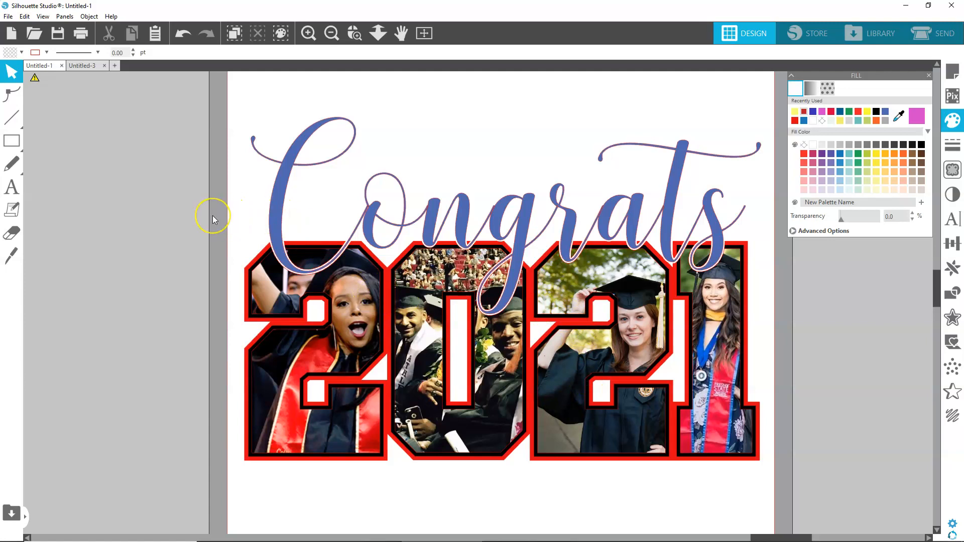
Step: In the Untitled-3 document, add the text "2021" and enlarge it to about 11.4 in wide across the lower part of the page
click(80, 67)
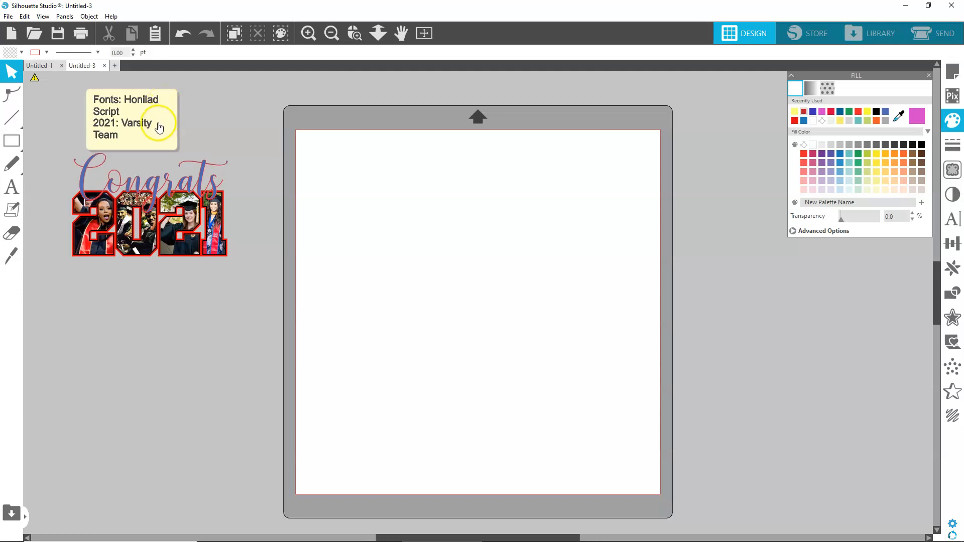
click(12, 191)
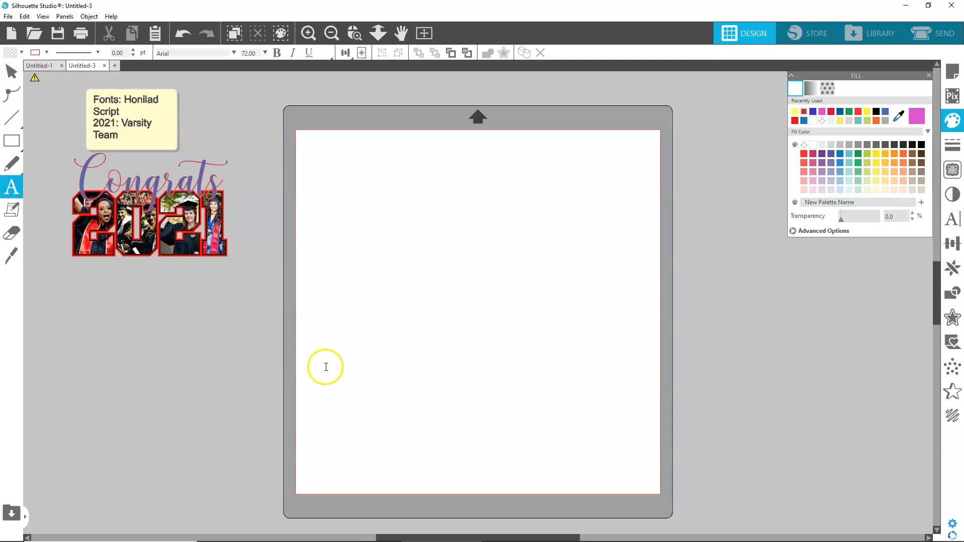
click(325, 367)
text(2021)
click(383, 368)
drag(395, 382, 674, 471)
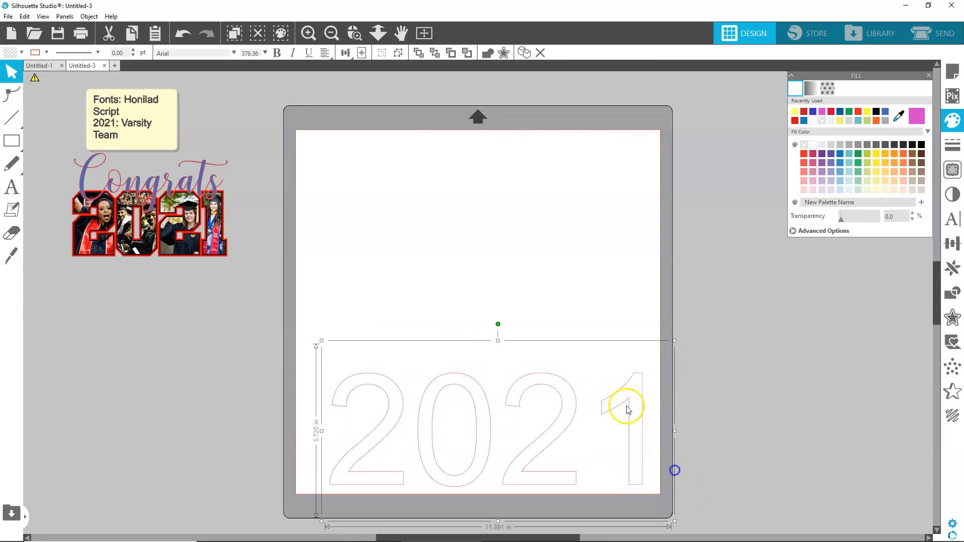
click(571, 335)
drag(550, 392, 537, 368)
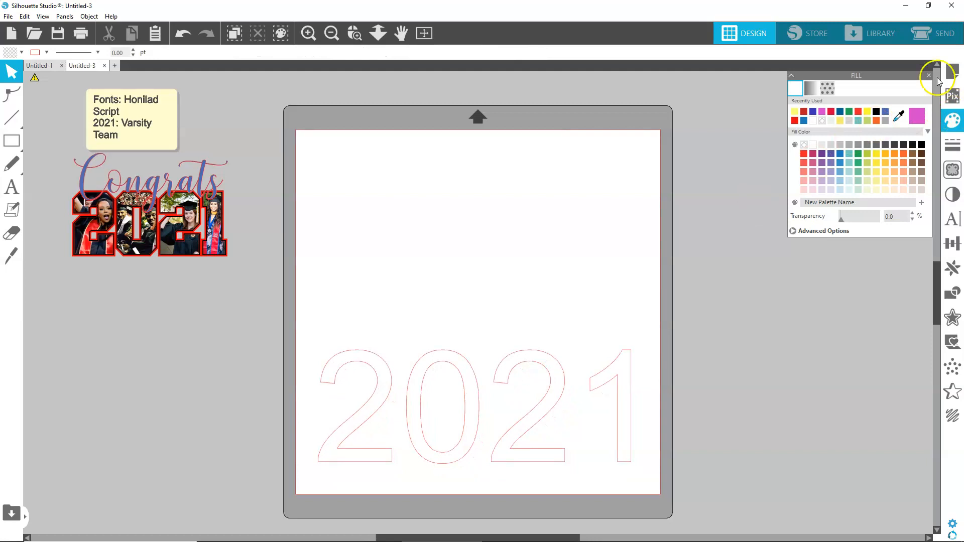
Step: Set the 2021 text's font to Varsity Team, enlarge it to about 462 pt, and position it along the page's lower edge
click(949, 228)
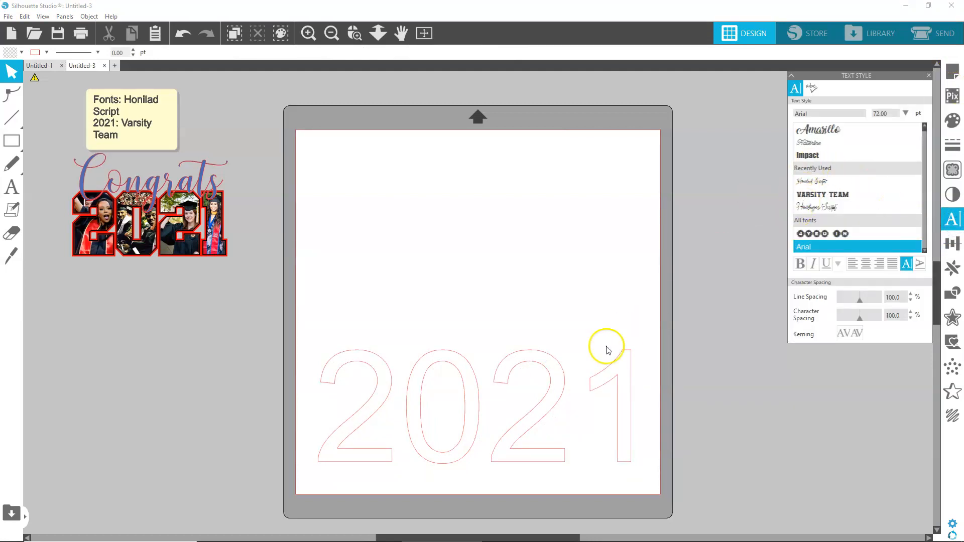
click(612, 370)
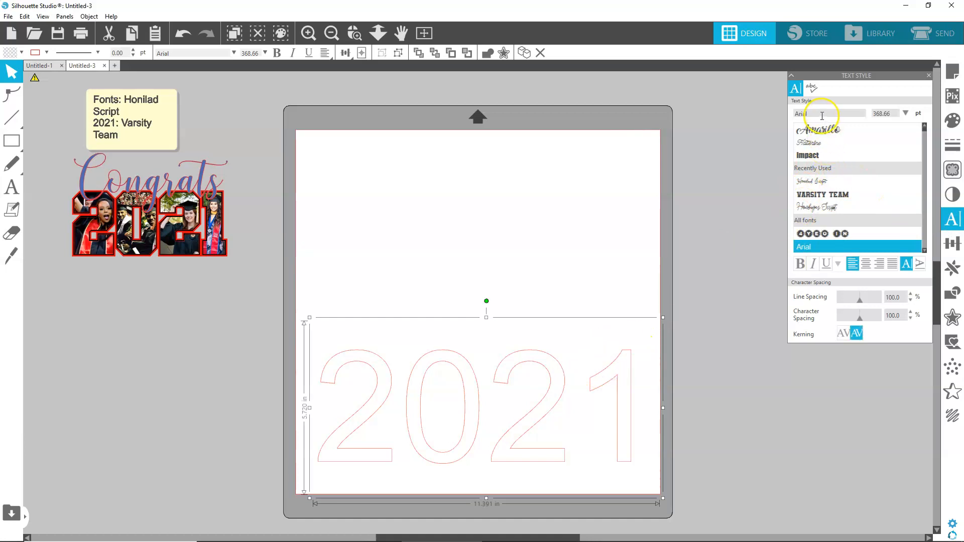
click(834, 195)
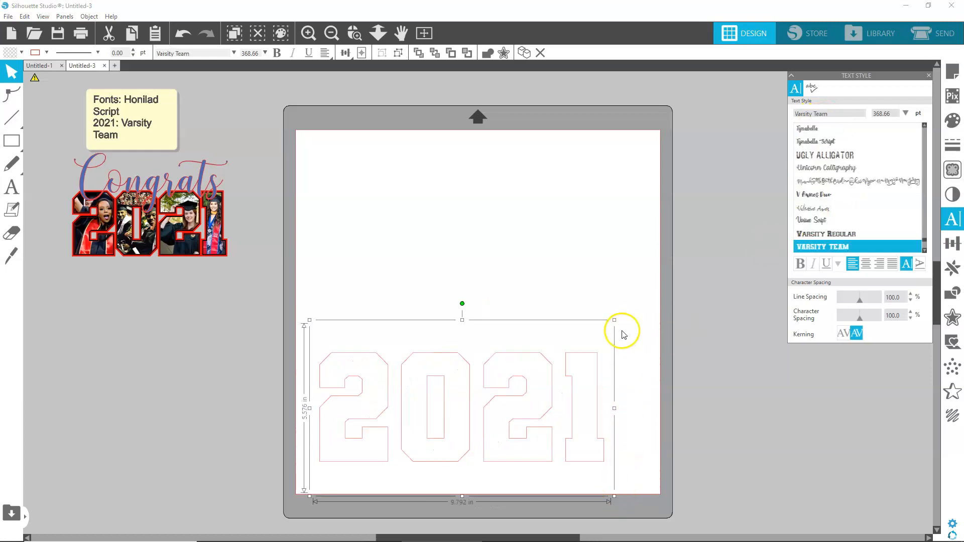
drag(616, 320, 666, 236)
drag(638, 412, 616, 449)
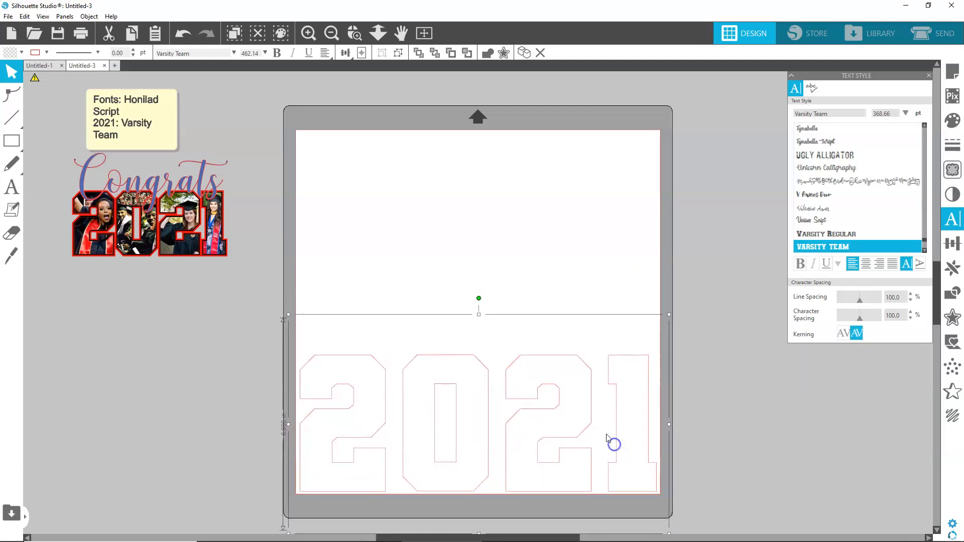
Step: Ungroup the 2021 text into separate digits and deselect them
right_click(587, 417)
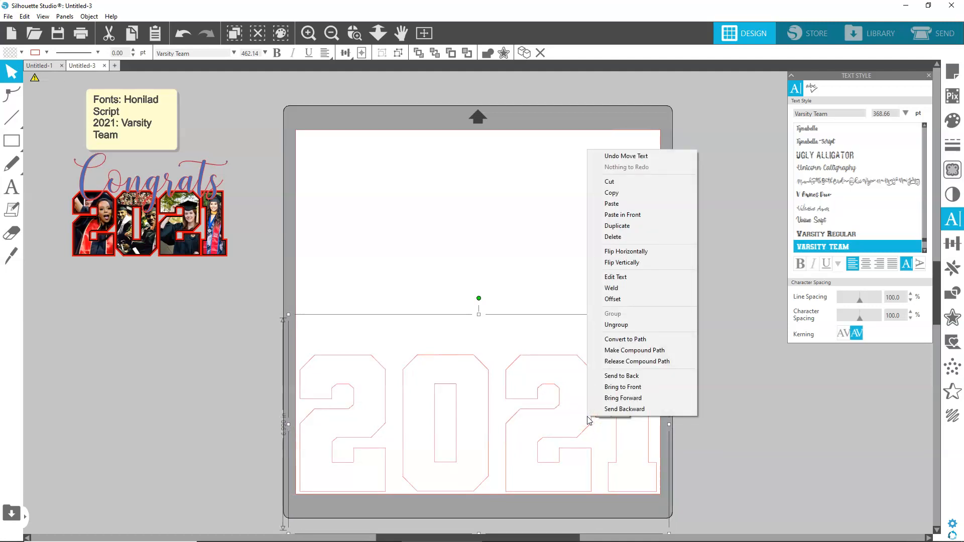
click(627, 326)
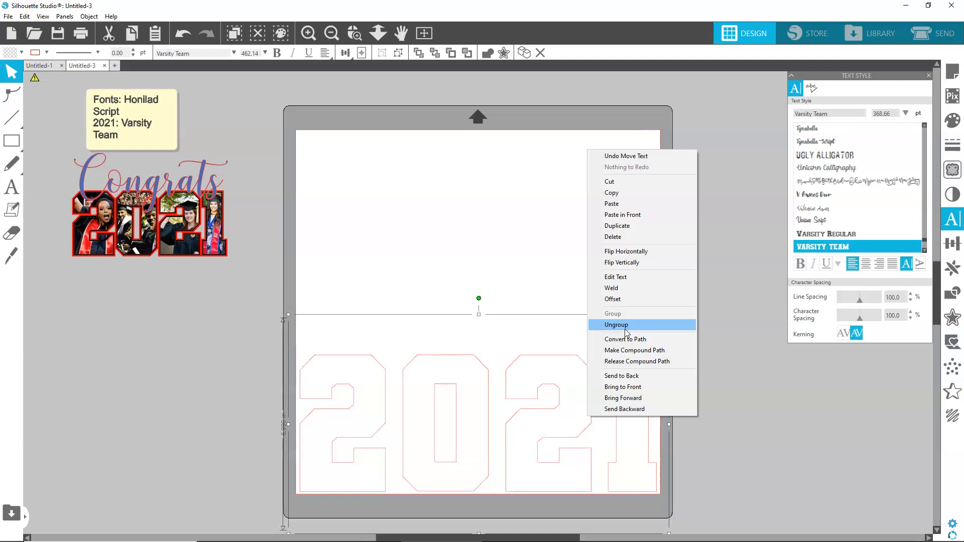
click(617, 325)
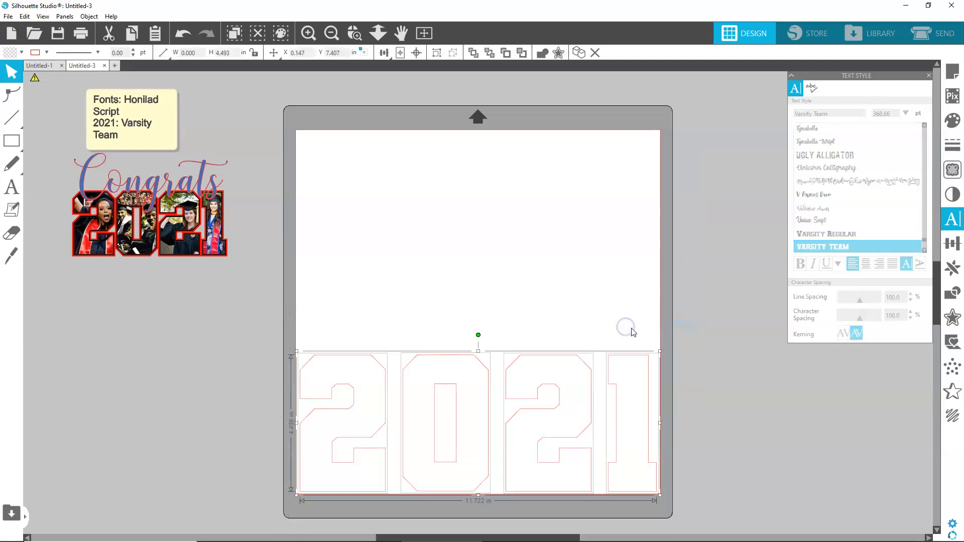
click(793, 453)
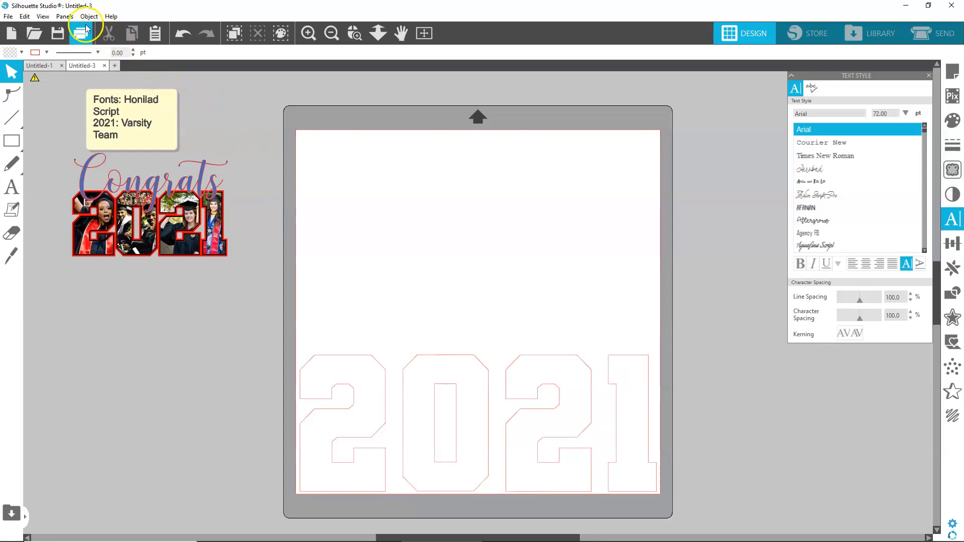
Step: Merge Girl.jpg into the design, enlarge it to about 7.7 in wide, and place it above the digits
click(8, 17)
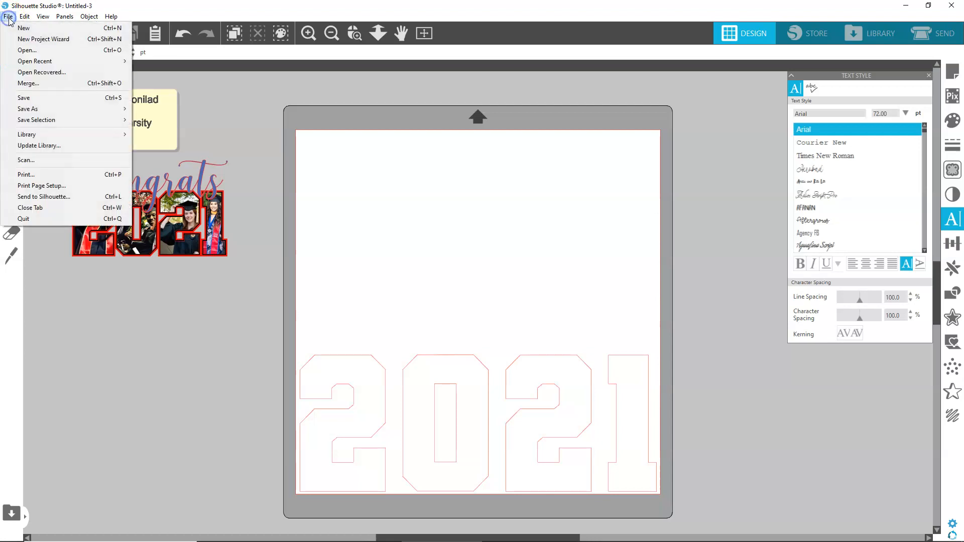
click(25, 83)
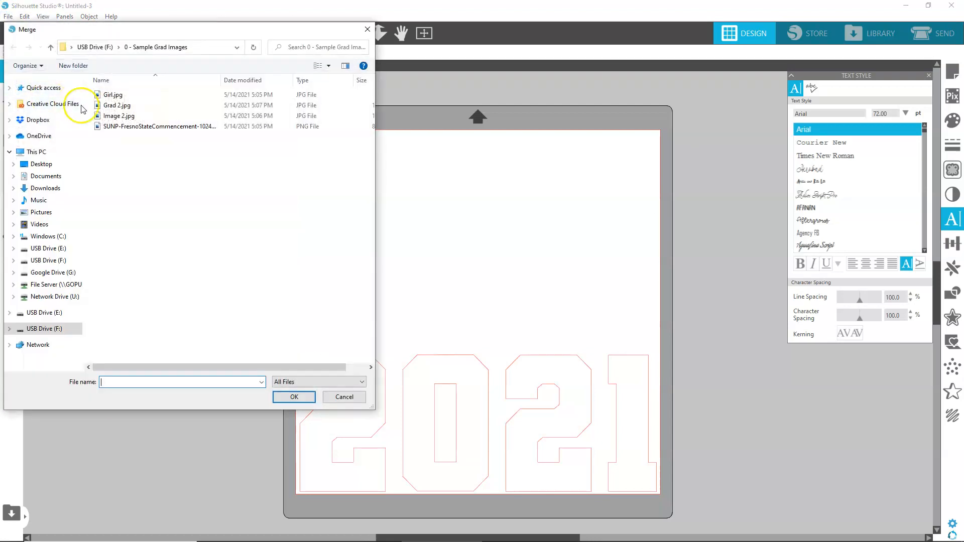
double_click(108, 97)
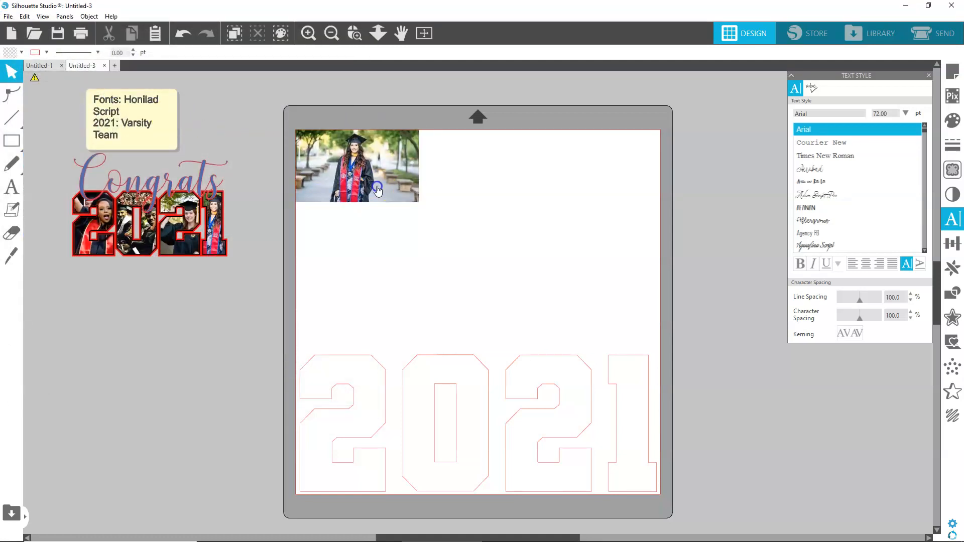
click(377, 190)
drag(422, 208, 536, 267)
drag(475, 213, 509, 242)
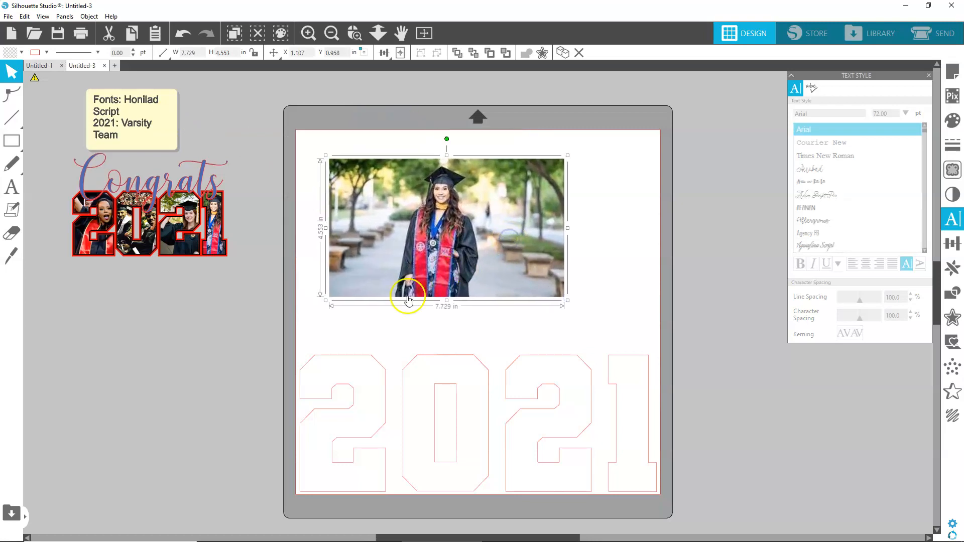
Step: Bring the first digit 2 in front of the photo and position it over the graduate
click(353, 403)
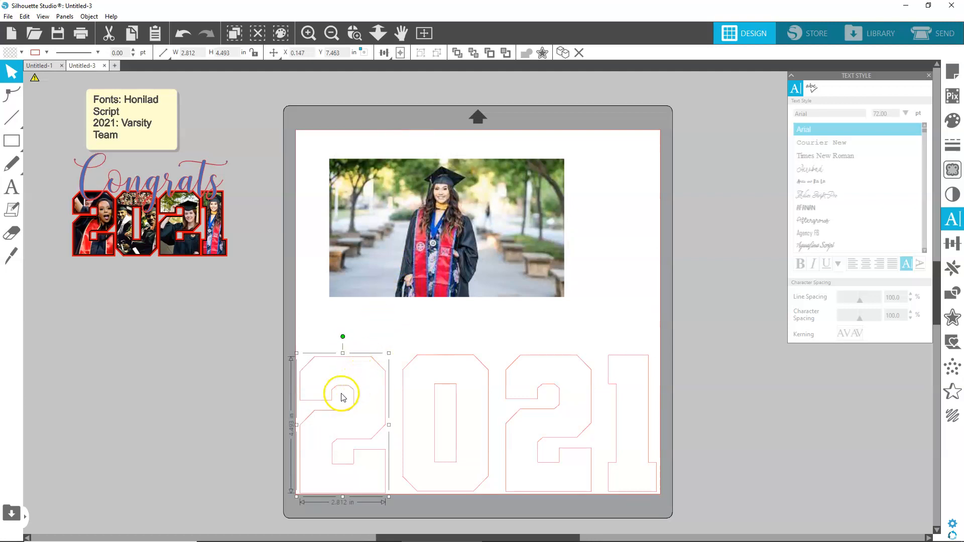
drag(344, 388, 356, 228)
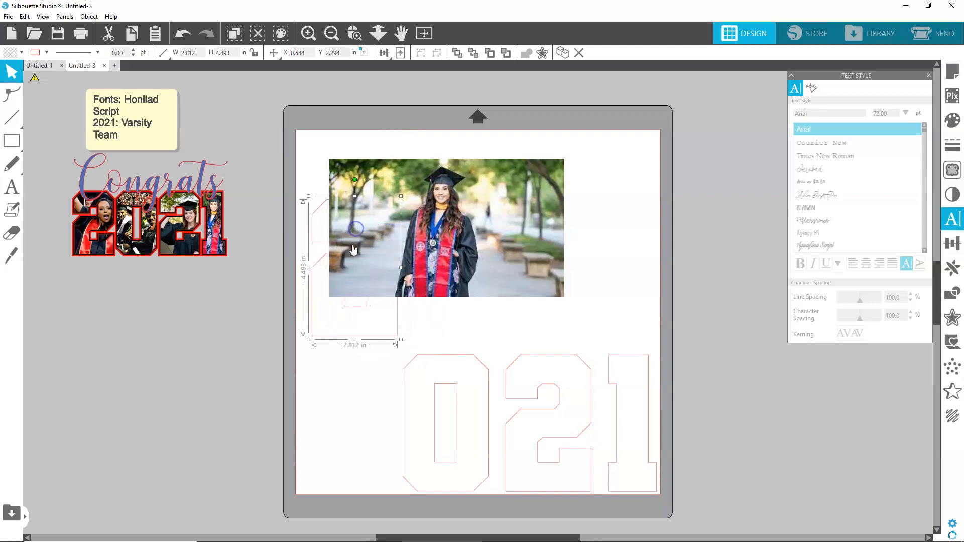
right_click(345, 334)
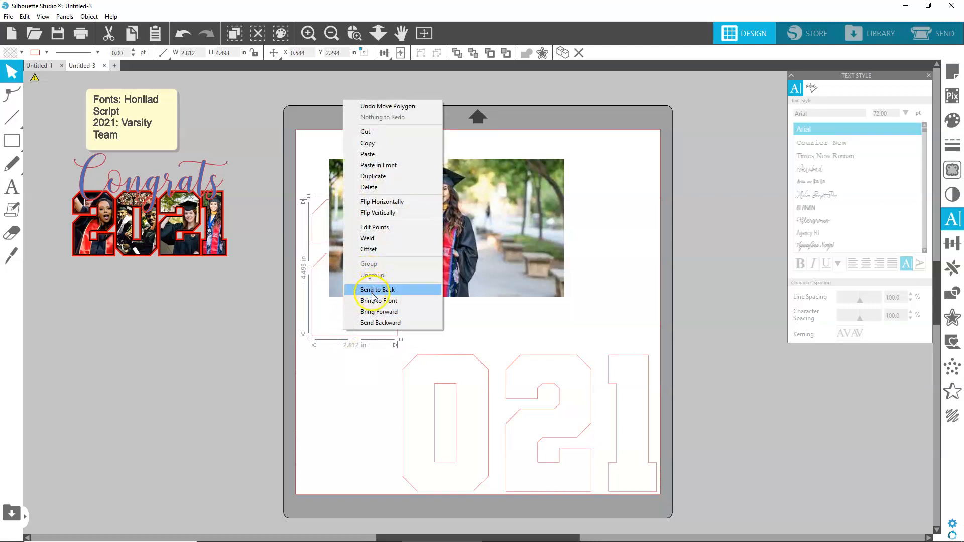
click(377, 300)
drag(402, 318, 475, 280)
Step: Enlarge the graduate photo to about 8.4 in wide and reposition it behind the digit 2
click(544, 287)
drag(567, 300, 588, 312)
drag(498, 301, 492, 288)
Step: Crop the photo to the shape of the digit 2 and move the result to the start of the digit row
click(436, 313)
click(432, 281)
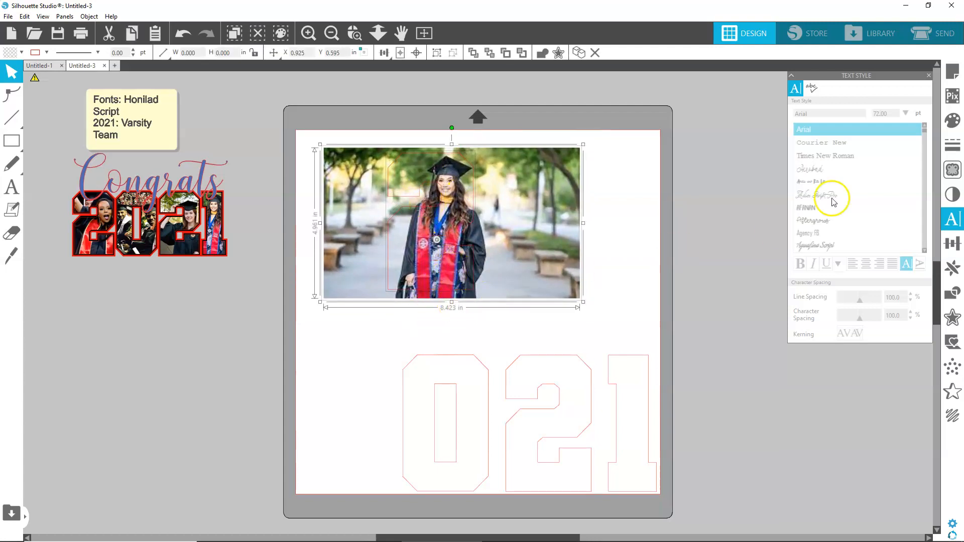
click(954, 300)
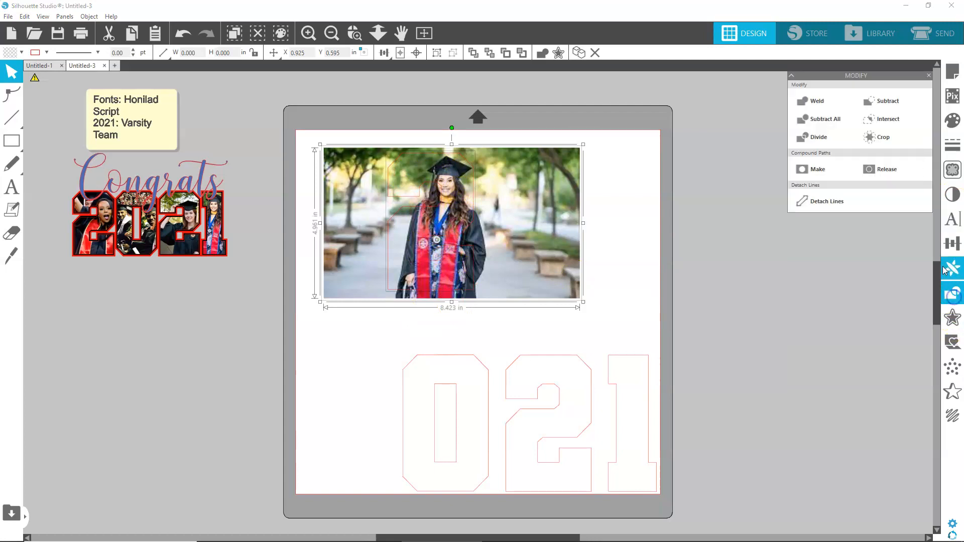
click(880, 139)
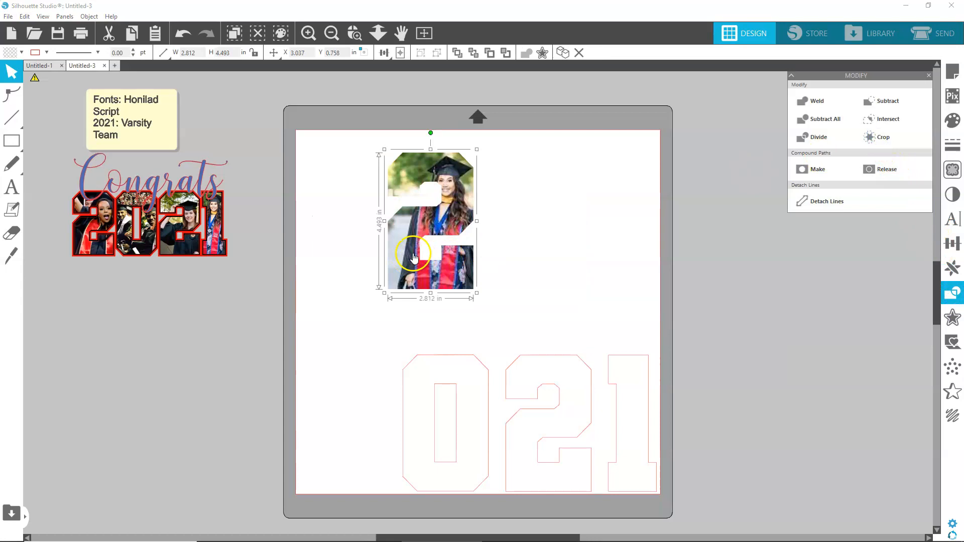
drag(457, 226, 325, 413)
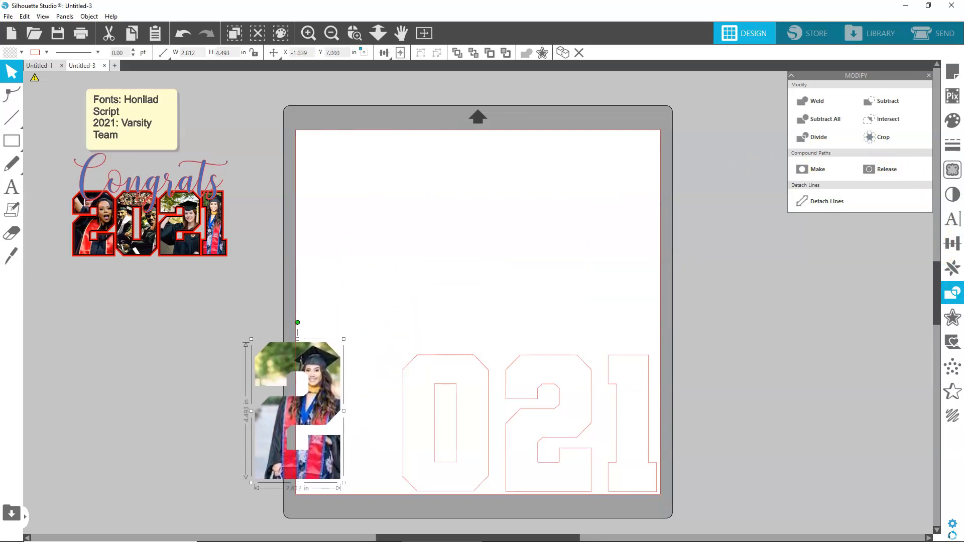
Step: Merge Grad 2.jpg into the design and send it to the back, behind the digits
click(8, 16)
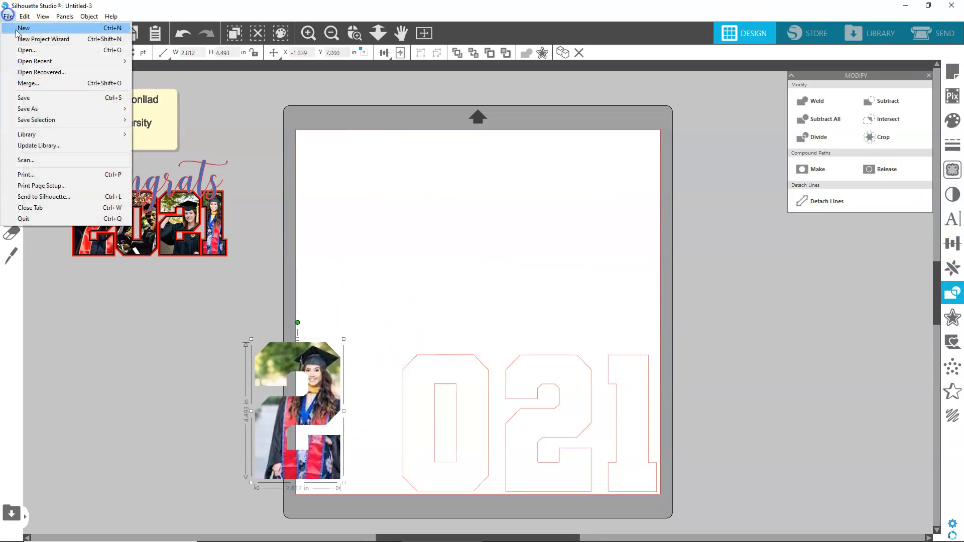
click(37, 88)
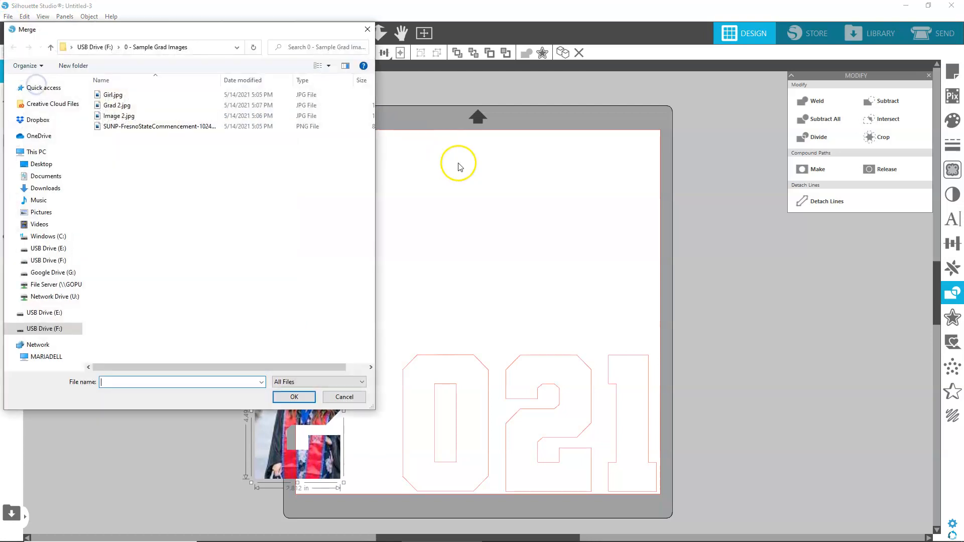
double_click(115, 107)
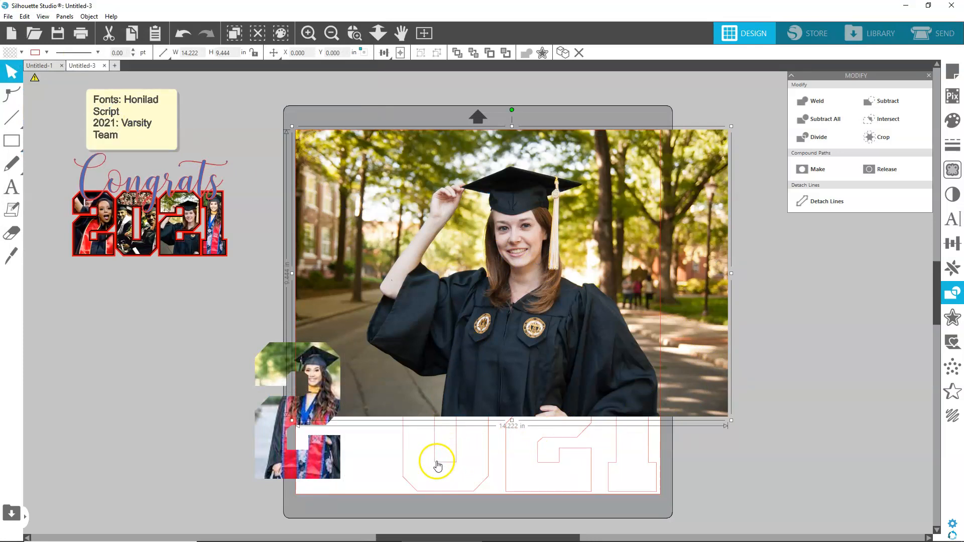
right_click(440, 390)
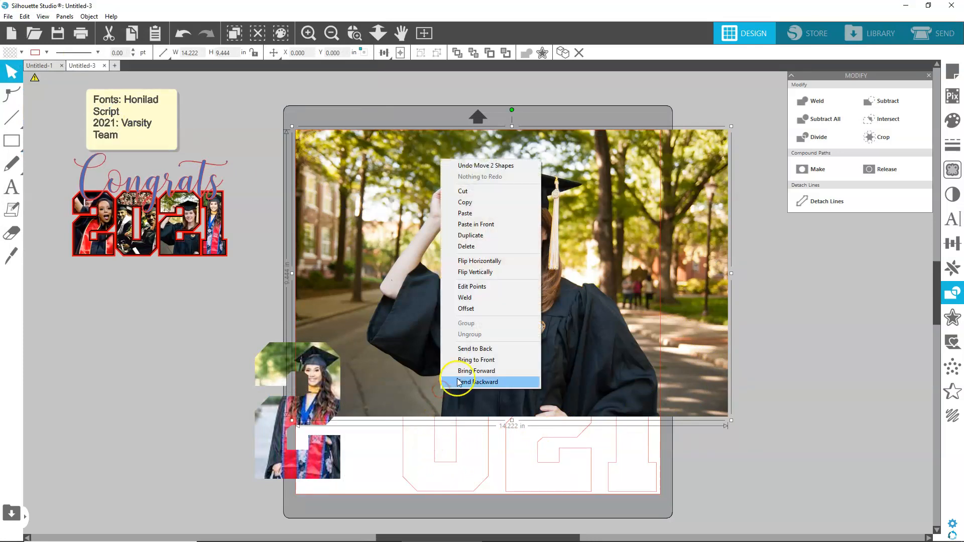
click(462, 348)
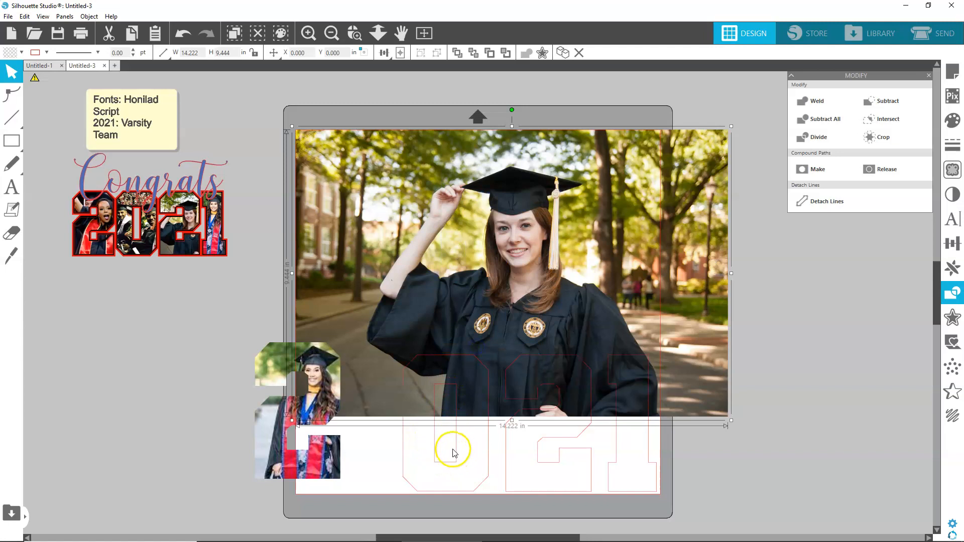
Step: Place the digit 0 over the graduate's face, crop the photo to its shape, and move the result beside the photo-filled 2
drag(455, 450, 529, 259)
drag(538, 95, 523, 221)
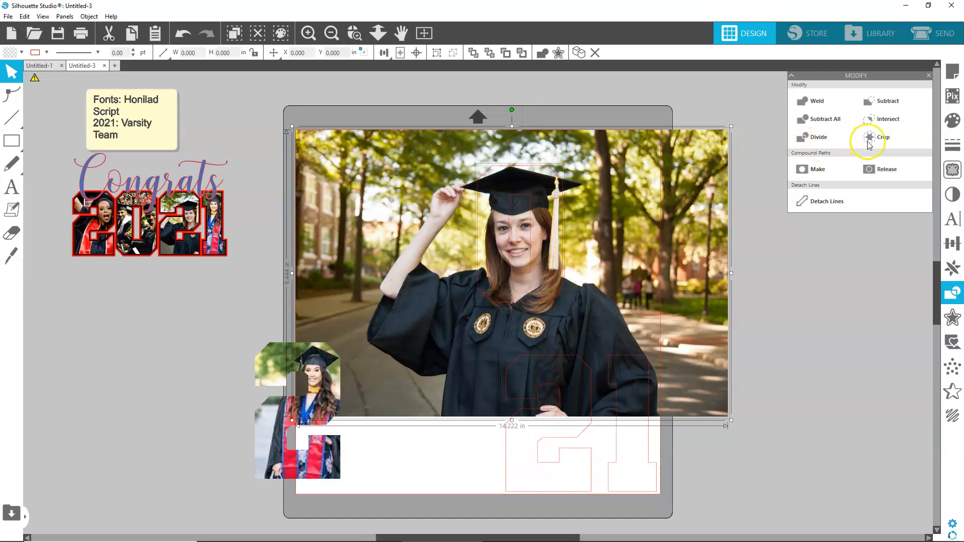
click(878, 139)
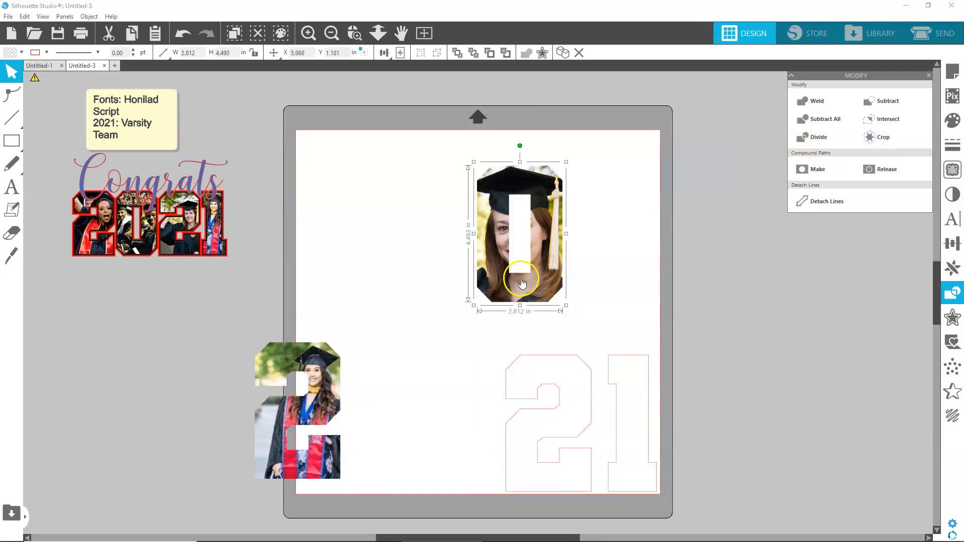
drag(550, 270, 423, 430)
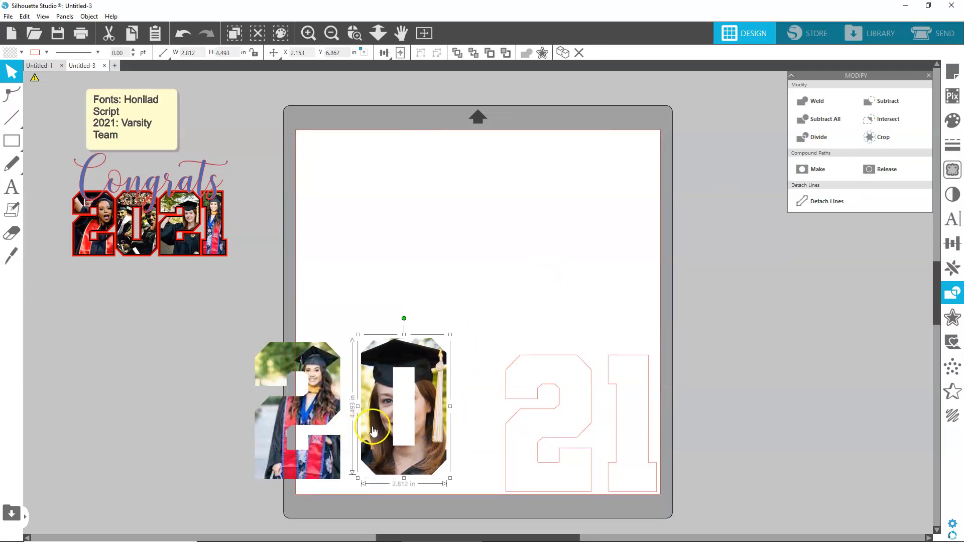
Step: Merge Image 2.jpg into the design
click(7, 17)
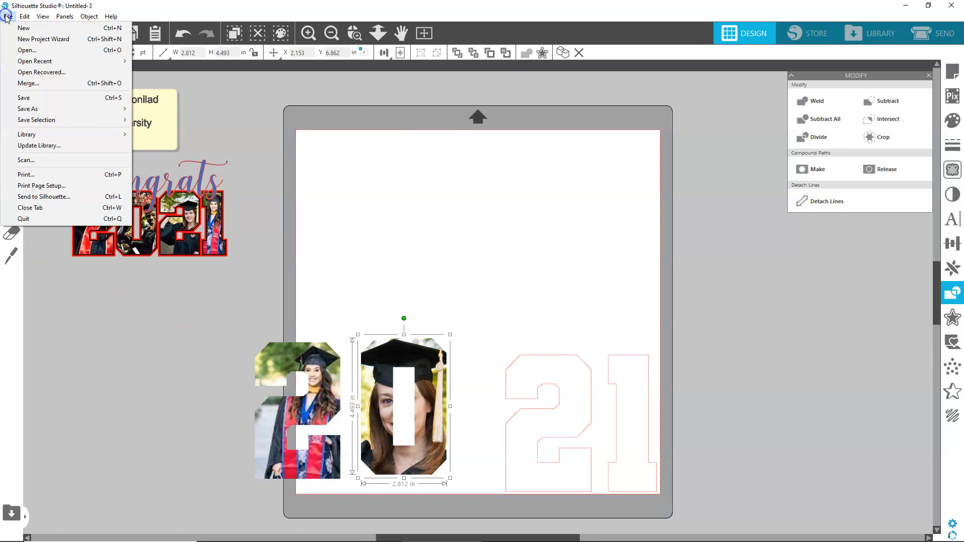
click(45, 84)
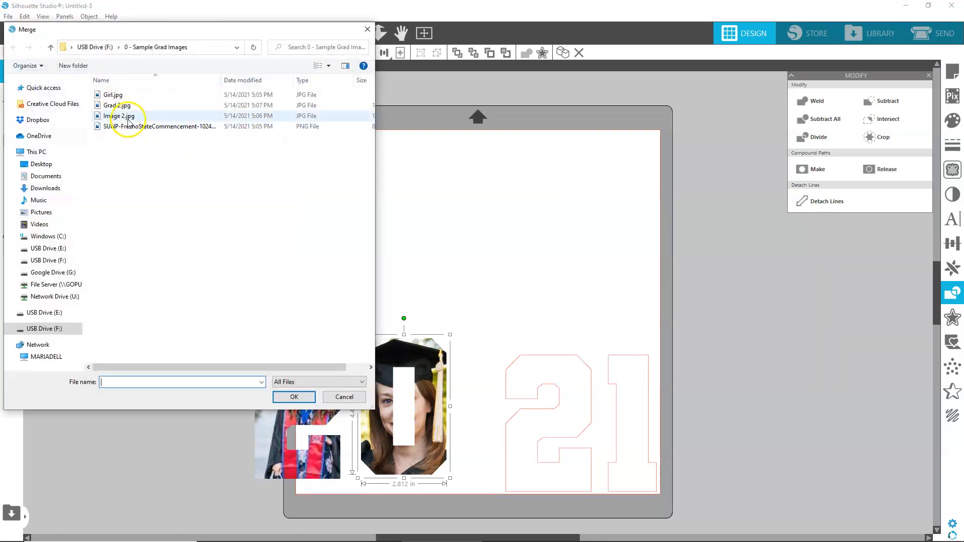
click(129, 120)
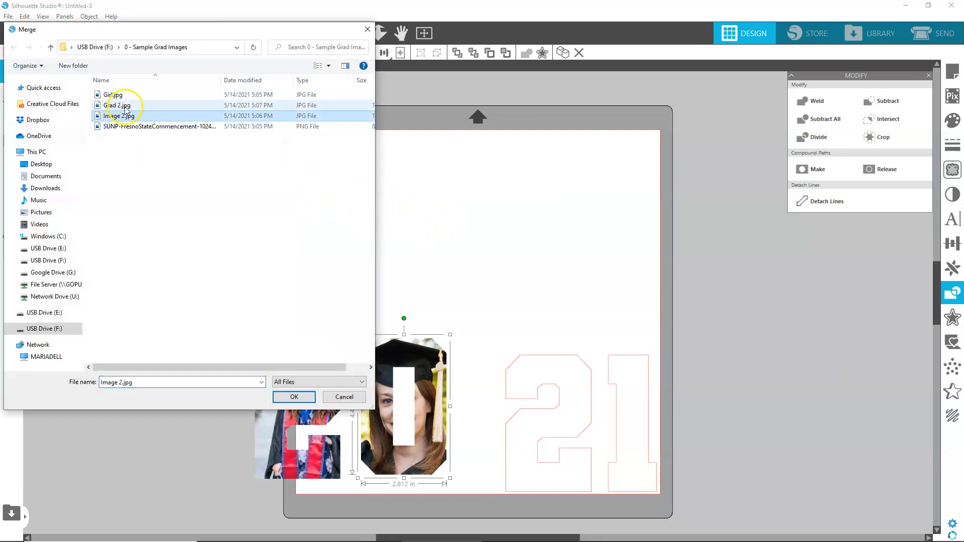
double_click(148, 116)
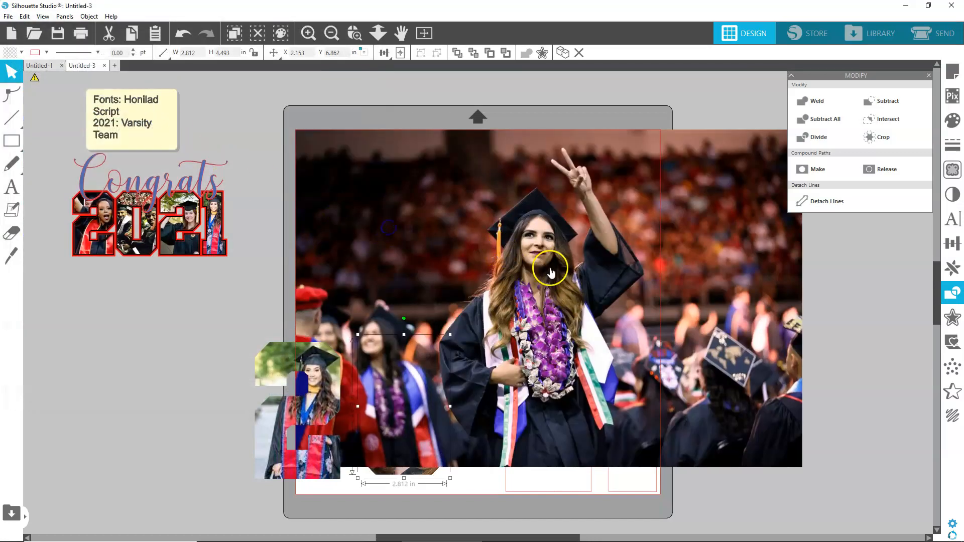
Step: Reposition the merged graduate photo higher on the page and send it to the back, behind the digits
drag(550, 272, 497, 216)
right_click(498, 290)
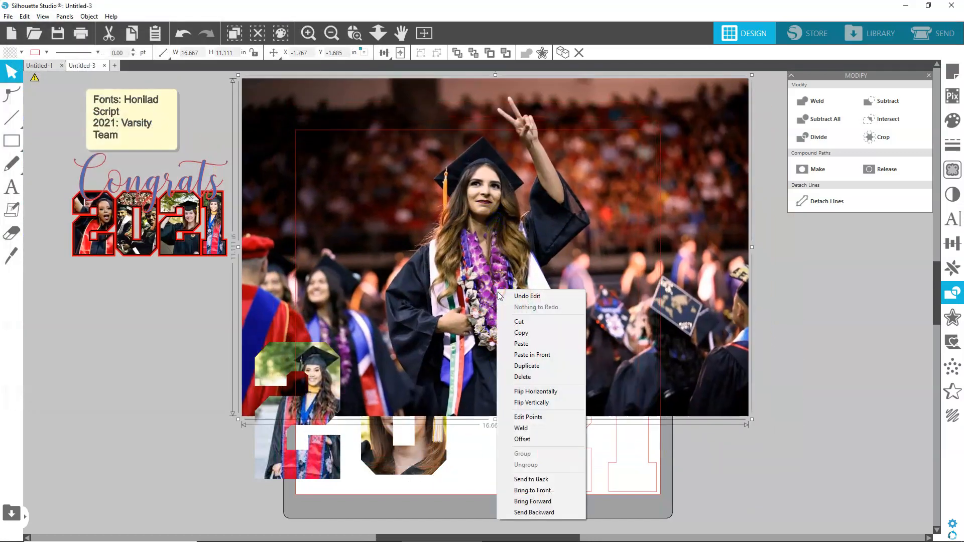
click(541, 481)
Step: Place the second digit 2 over the graduate's face, crop the photo to its shape, and move the result beside the photo-filled 0
drag(538, 490, 504, 322)
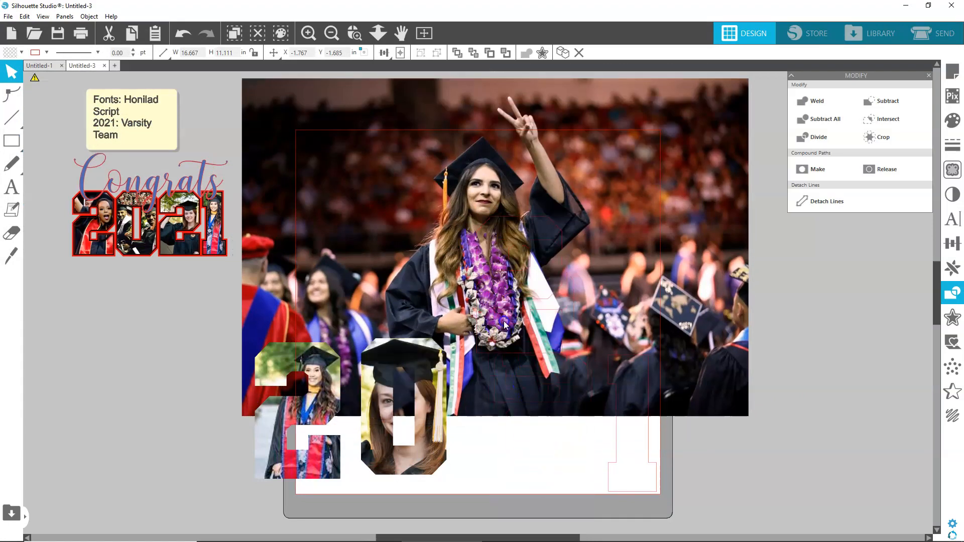
drag(478, 271, 470, 272)
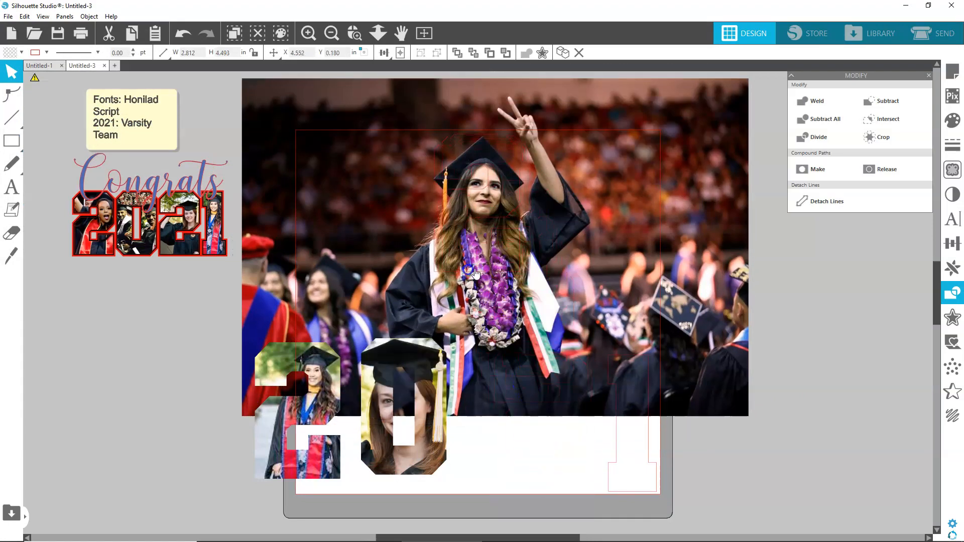
drag(761, 162, 483, 181)
click(882, 139)
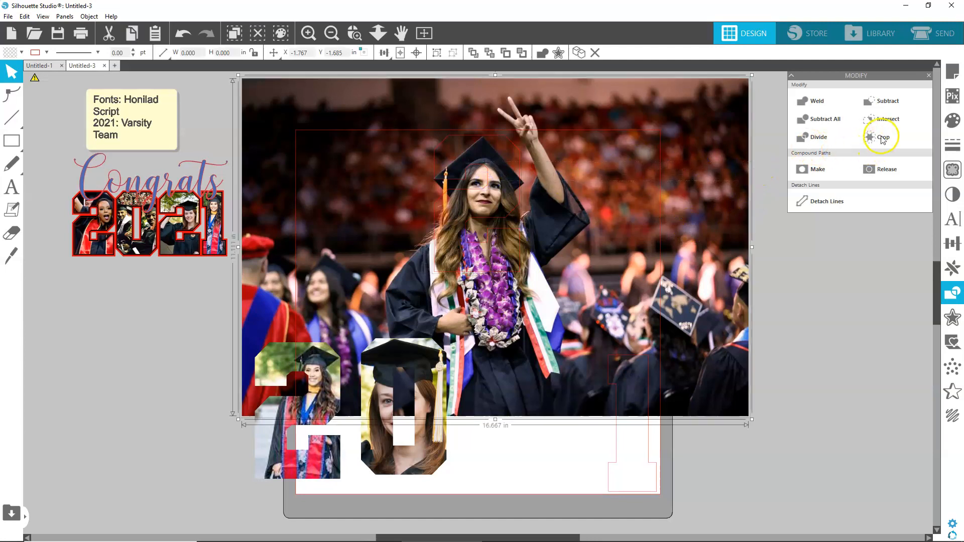
drag(500, 276, 541, 484)
Step: Merge the SUNP-FresnoStateCommencement PNG into the design and enlarge it proportionally to about 11 in wide
click(9, 17)
click(9, 17)
click(8, 17)
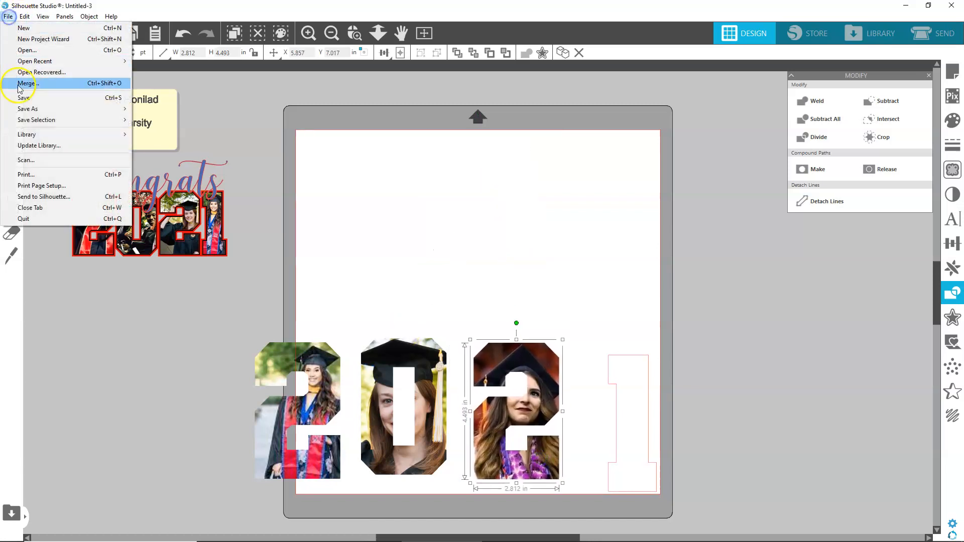
click(22, 84)
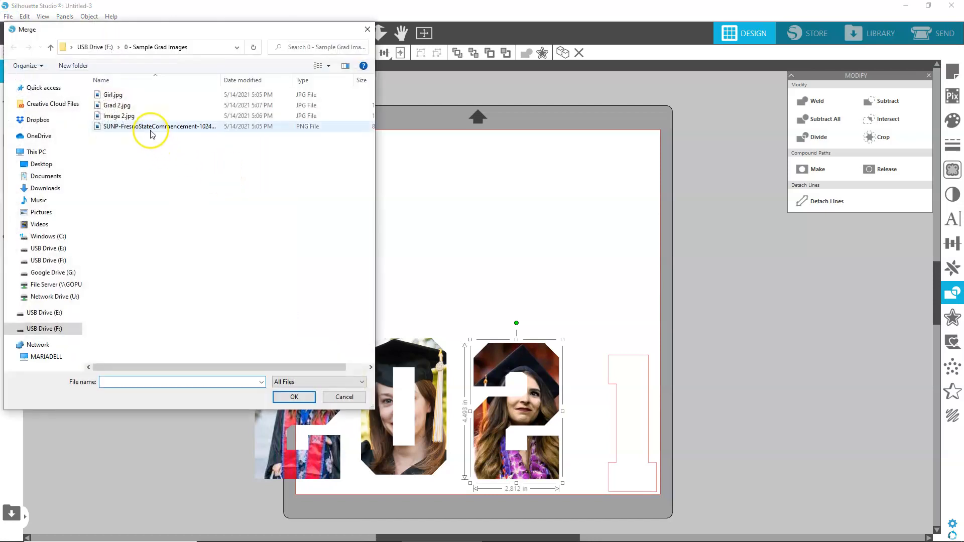
double_click(150, 126)
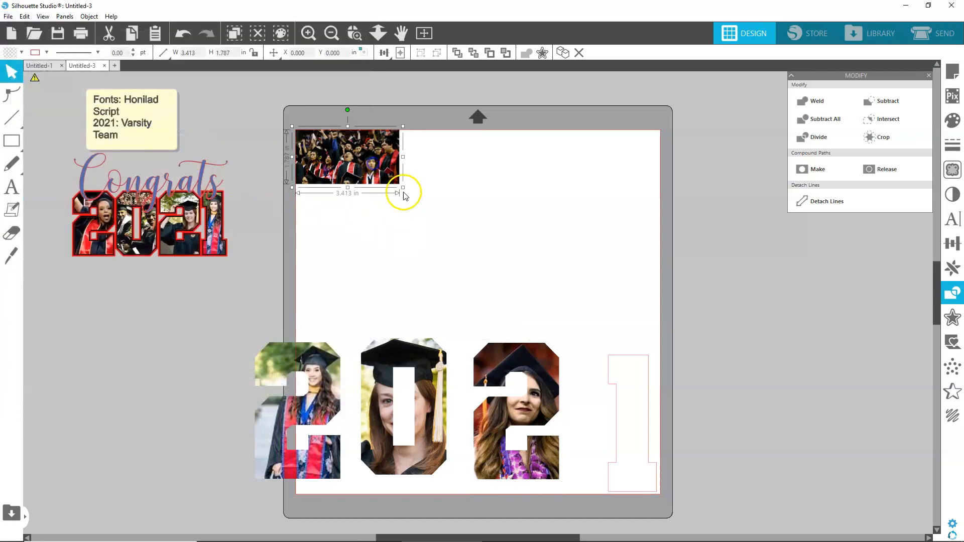
drag(404, 190, 644, 293)
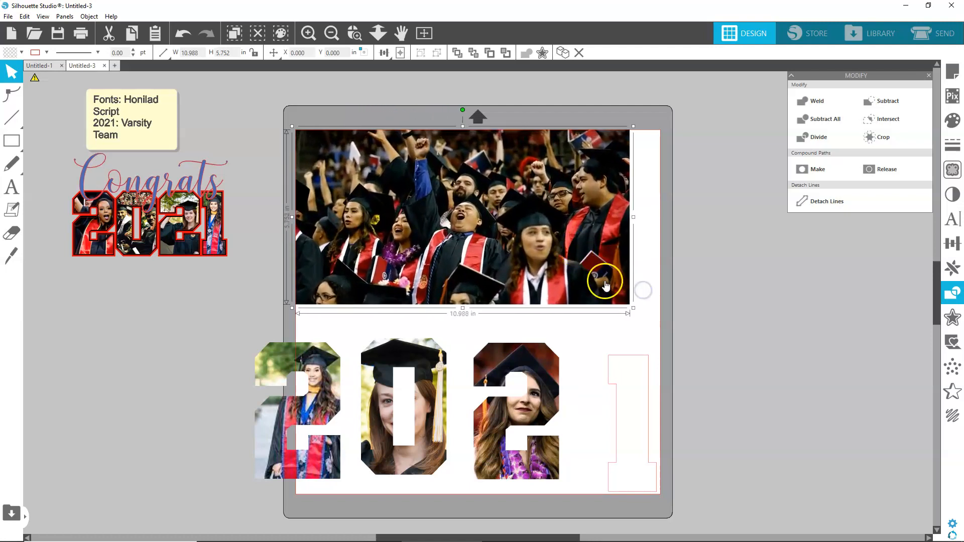
Step: Move the digit 1 to the edge of the group photo and bring it to the front
drag(608, 366, 632, 297)
right_click(636, 310)
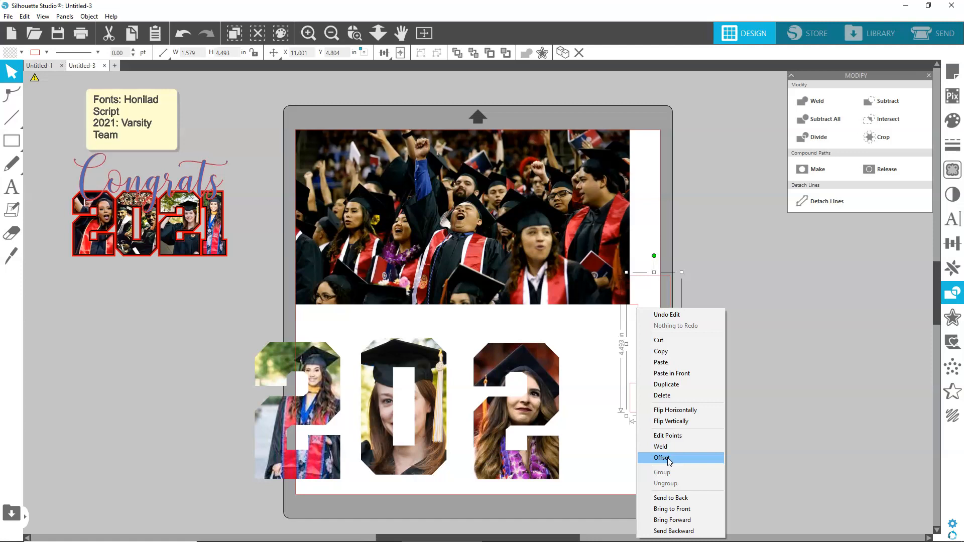
click(685, 510)
Step: Place the digit 1 over the cheering graduate, crop the photo to its shape, and move the result to the end of the digit row
drag(657, 420, 477, 287)
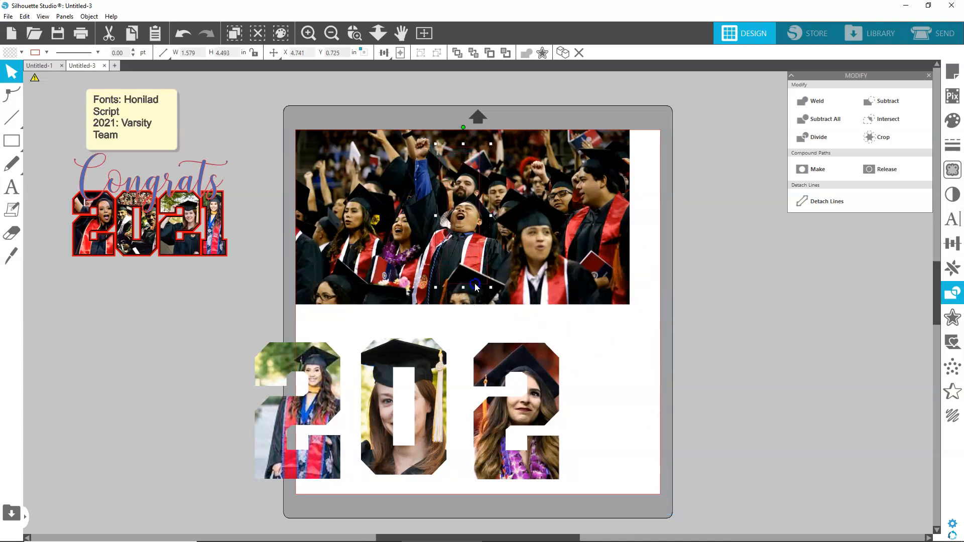
click(879, 136)
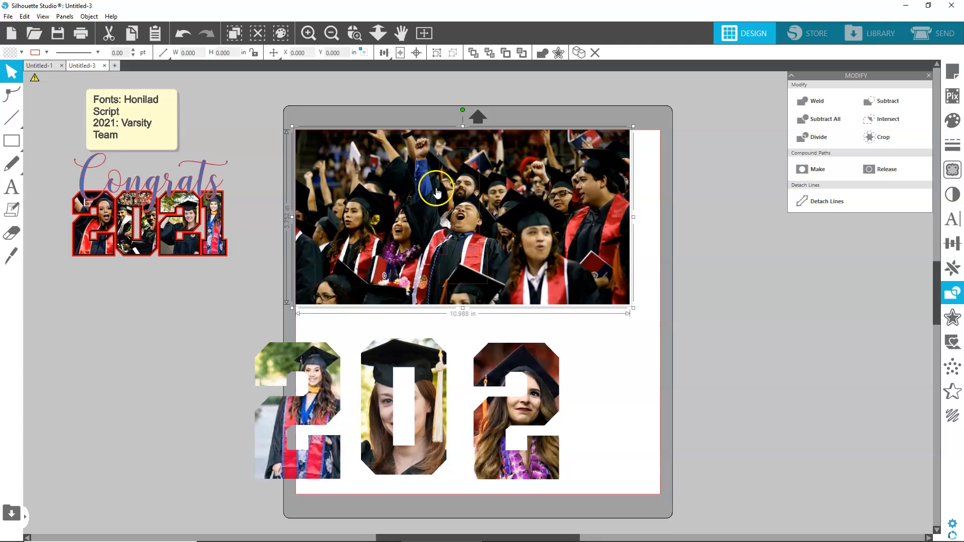
click(879, 139)
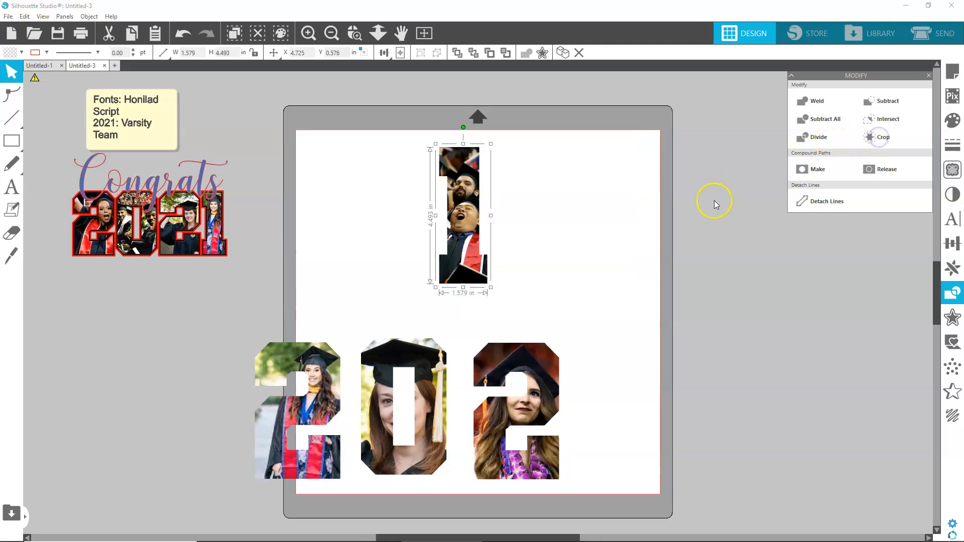
drag(467, 234, 616, 431)
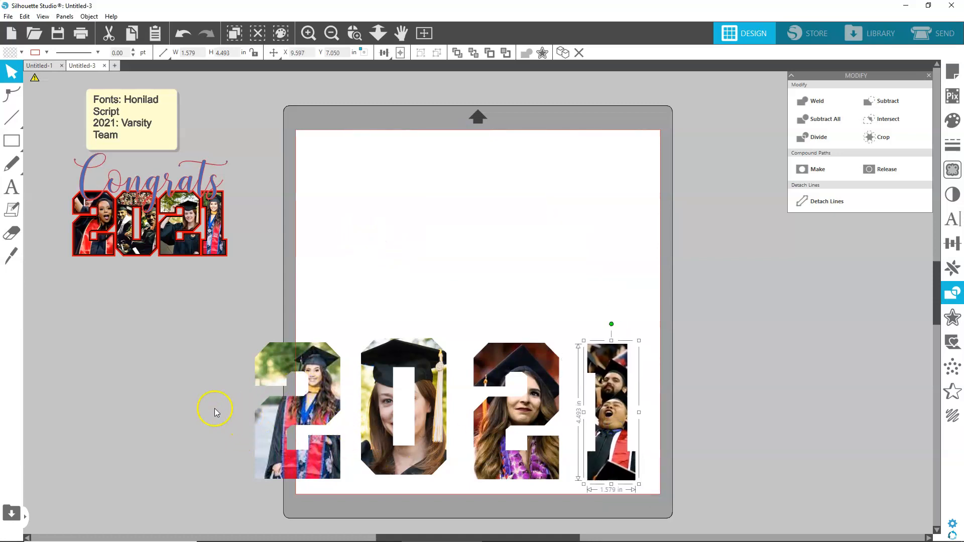
drag(157, 383, 209, 394)
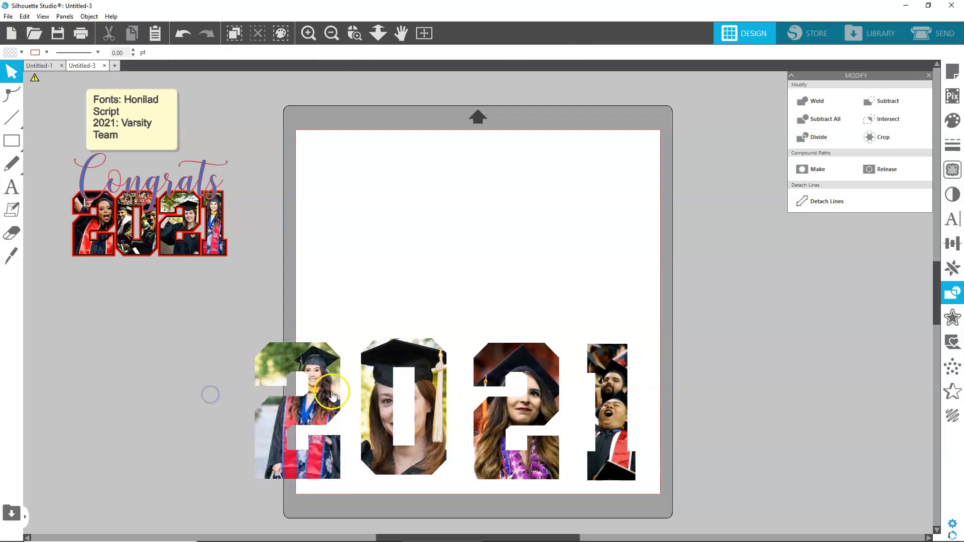
Step: Select the photo-filled 0 and show the advanced options of its pattern fill
click(370, 392)
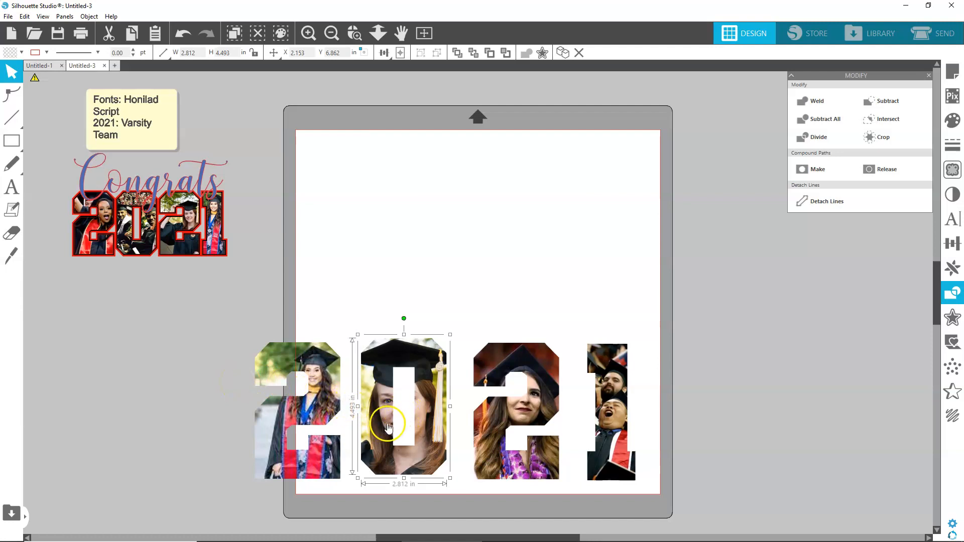
click(953, 122)
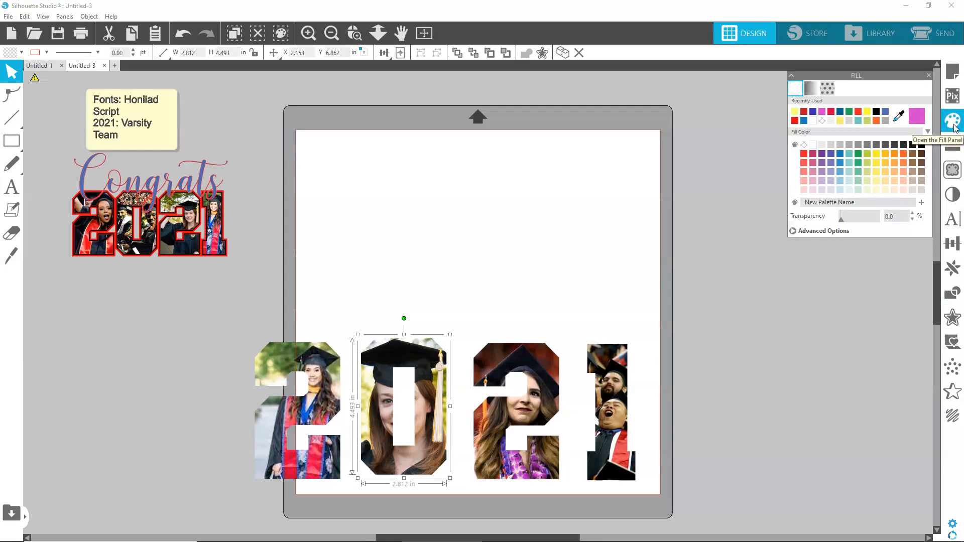
click(834, 90)
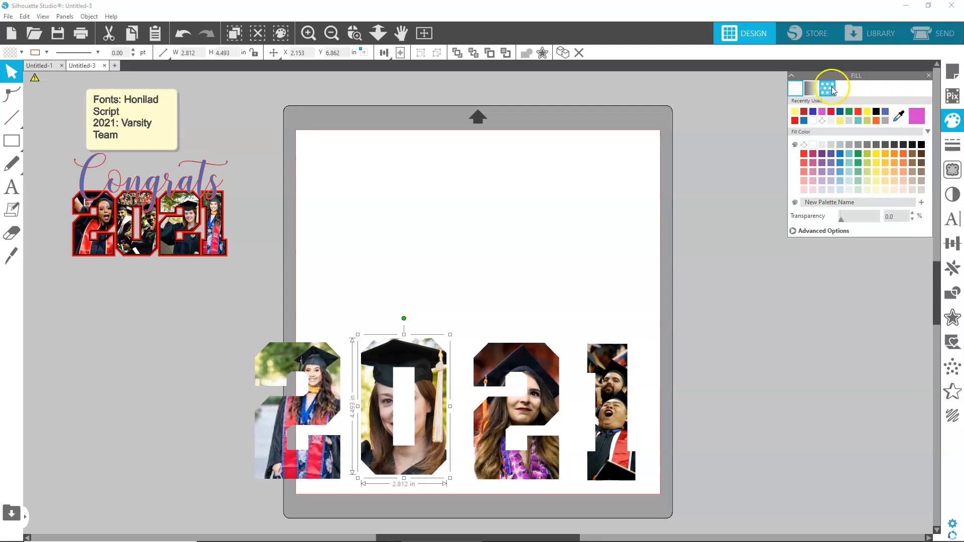
click(828, 92)
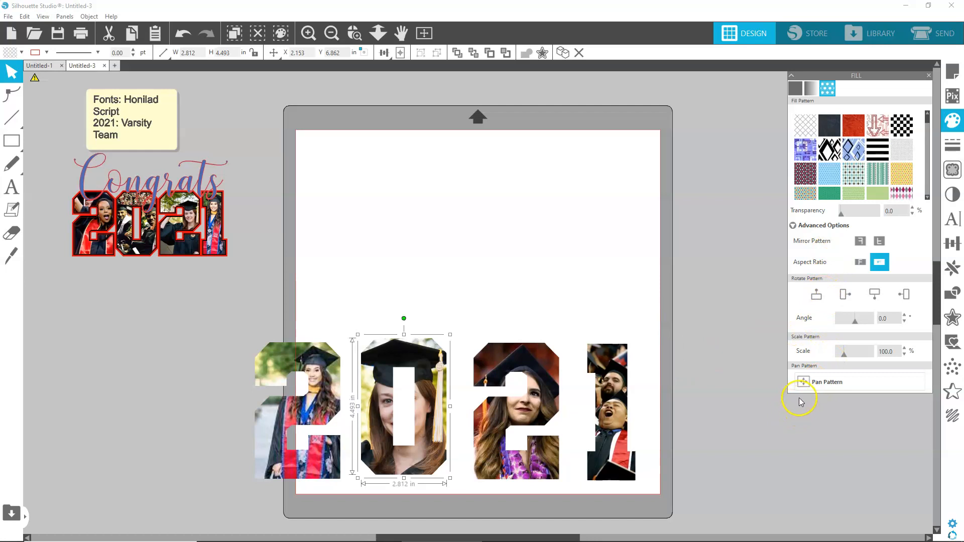
Step: Try scaling the photo inside the 0 to 27% and rotating it, then reset its angle to 0
click(811, 385)
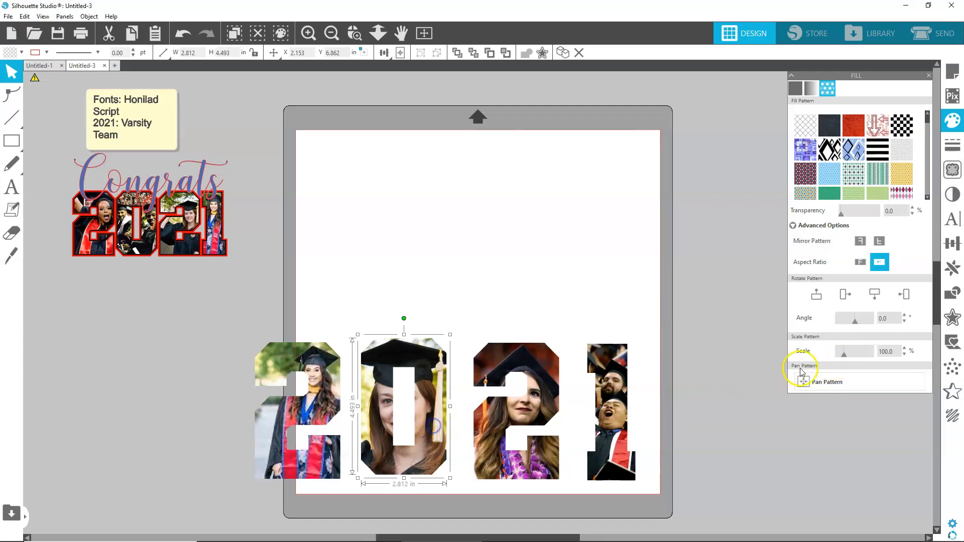
drag(843, 358, 839, 357)
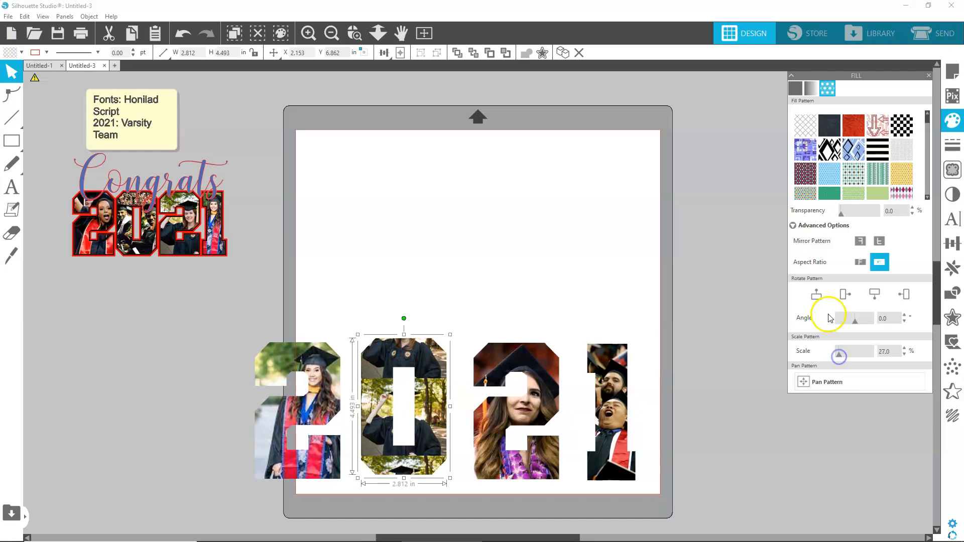
mouse_move(855, 320)
mouse_down()
mouse_move(862, 324)
mouse_move(853, 317)
mouse_up()
text(0)
key(Return)
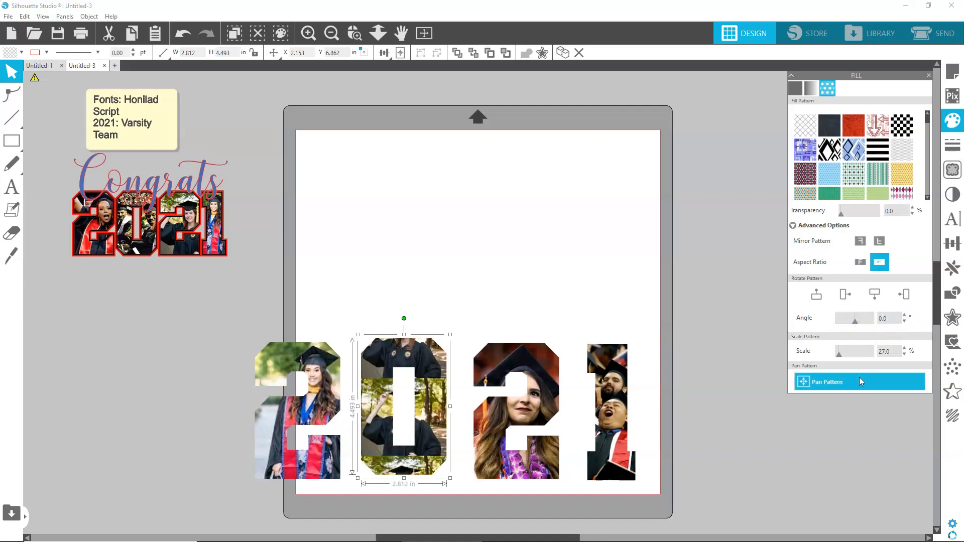
Step: Scale the photo inside the 0 to 69% and pan it so the graduate's face sits beside the digit's central opening
click(859, 378)
drag(840, 353, 842, 356)
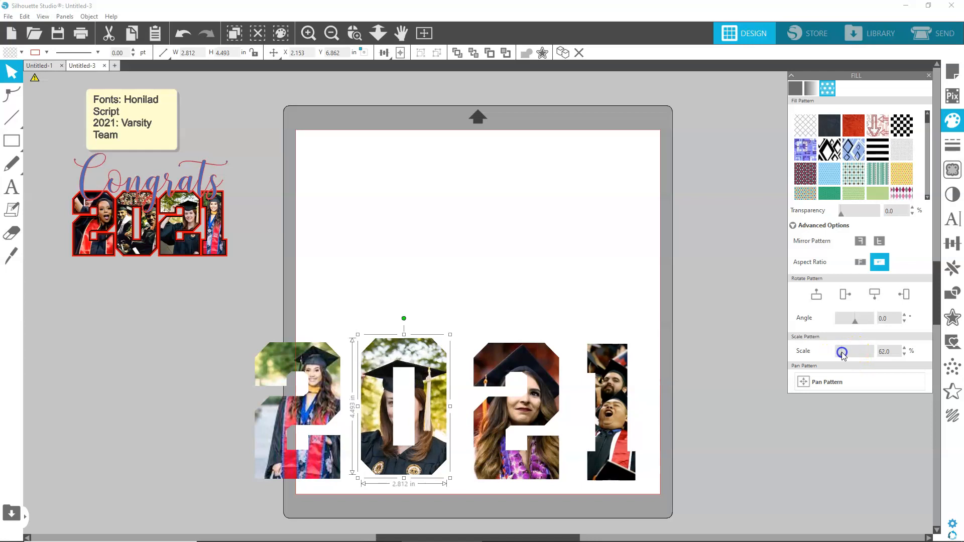
click(806, 383)
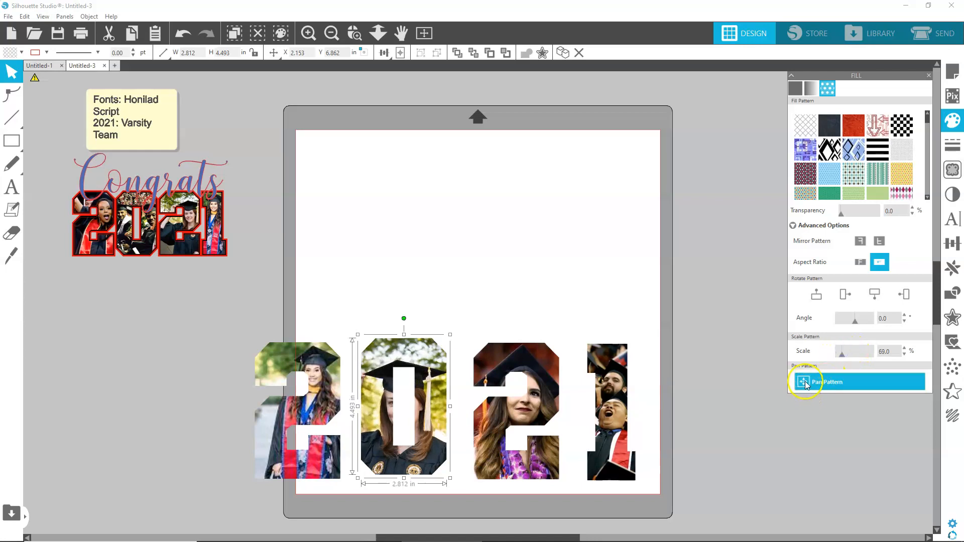
drag(398, 407, 429, 390)
click(831, 383)
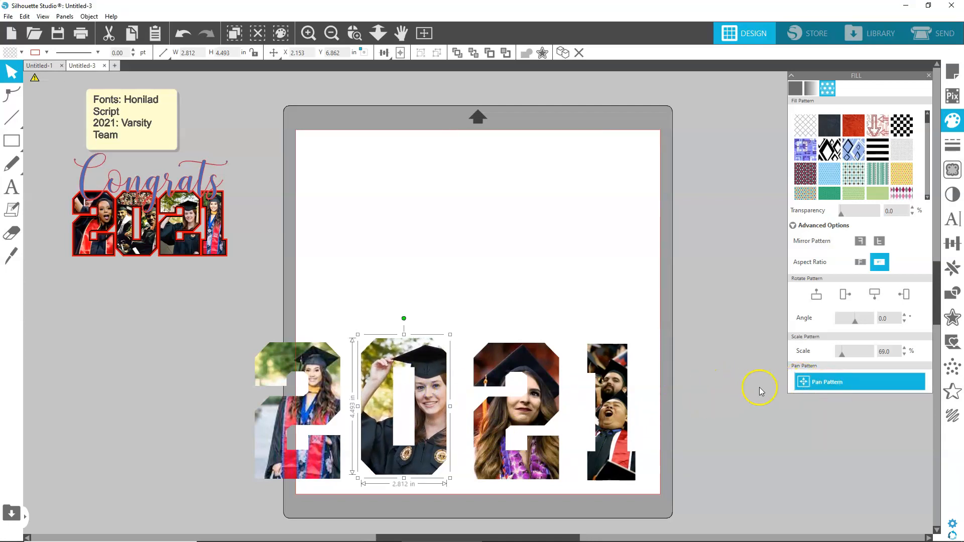
click(817, 385)
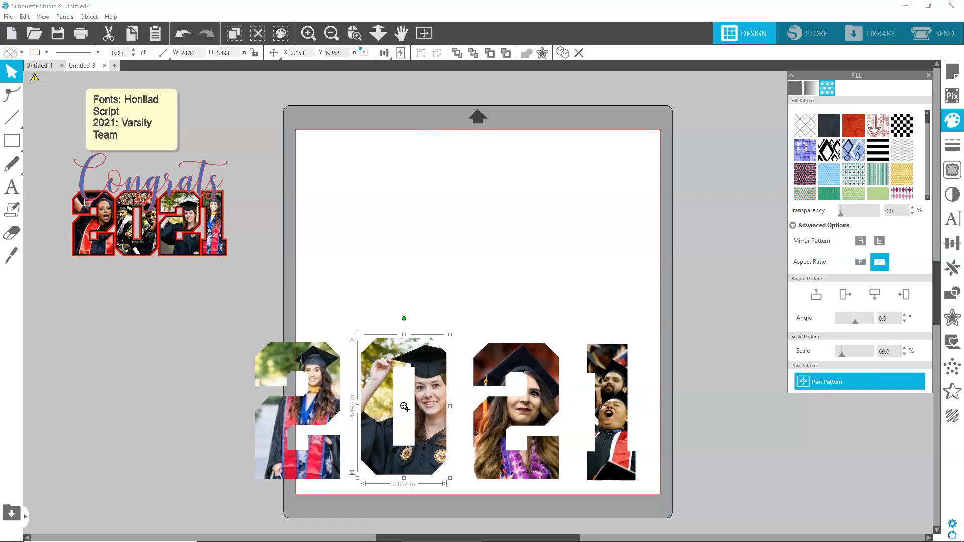
mouse_move(403, 406)
mouse_down()
mouse_move(387, 388)
mouse_move(355, 387)
mouse_move(207, 405)
mouse_move(502, 404)
mouse_move(397, 402)
mouse_move(406, 409)
mouse_up()
click(843, 419)
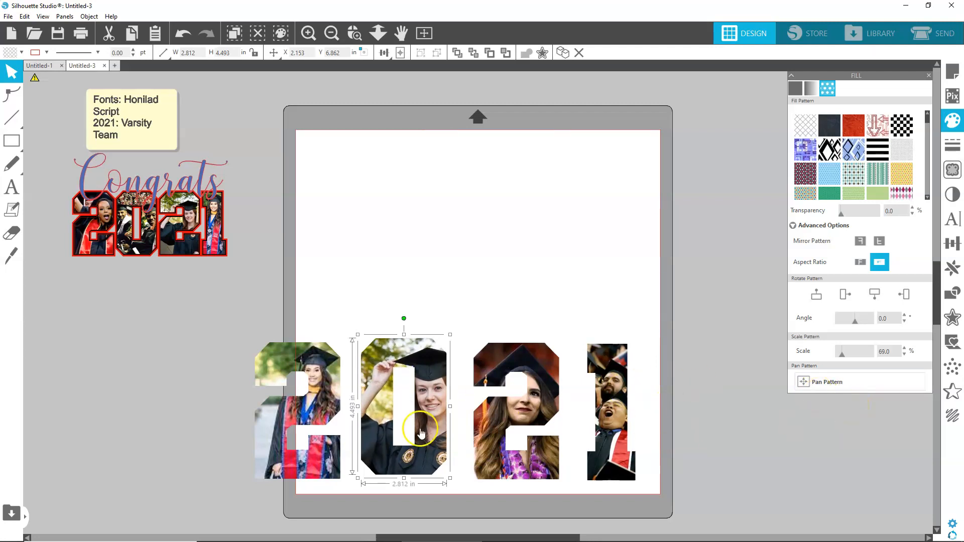
Step: Scale the photo inside the first 2 to 111% and pan it slightly to reposition the graduate
click(316, 381)
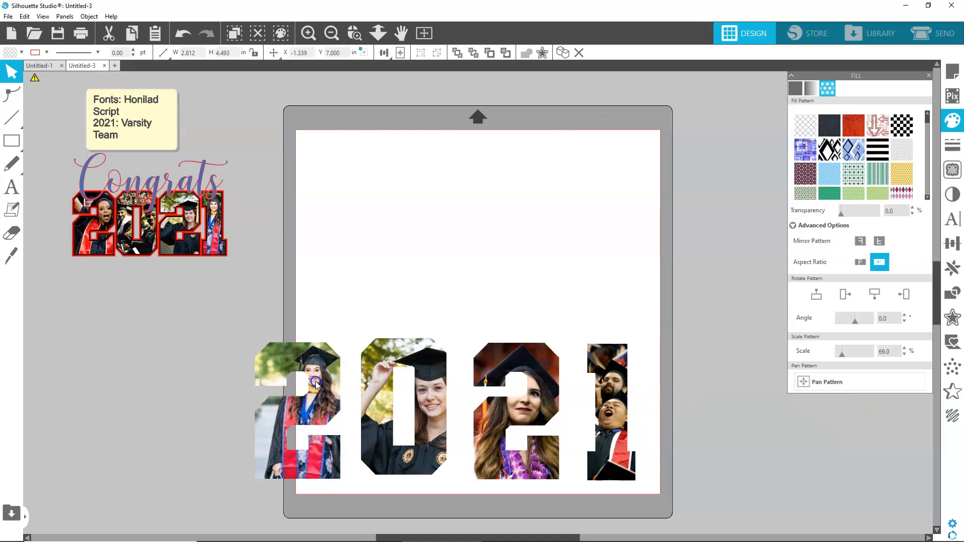
drag(847, 358, 846, 355)
click(826, 380)
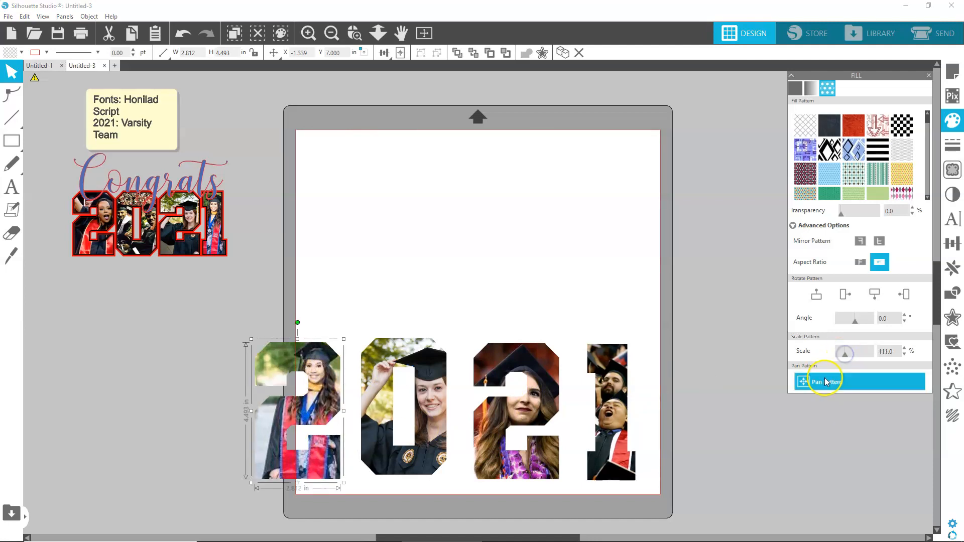
drag(298, 411, 301, 412)
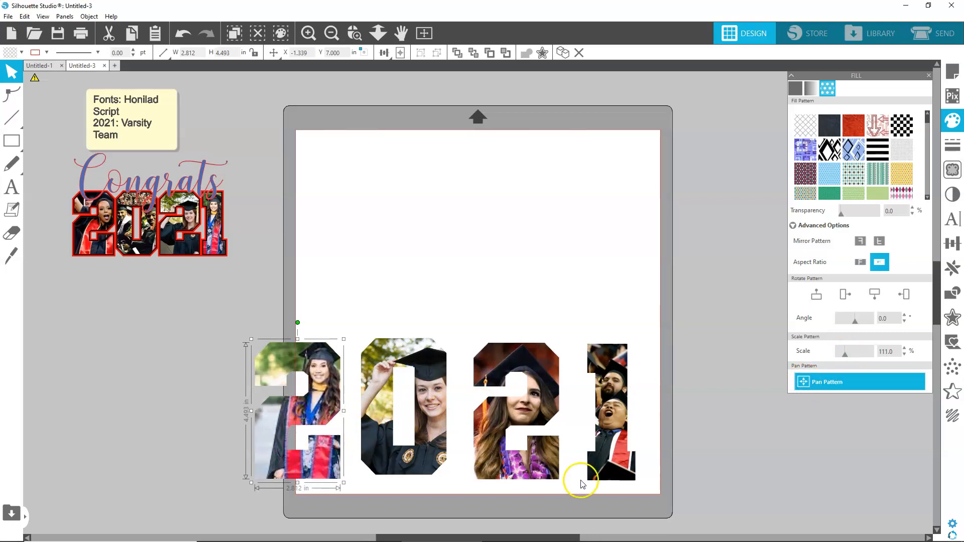
Step: Scale the photo inside the second 2 to 119% and pan it to shift the graduate's face away from the cutout
click(522, 465)
click(532, 471)
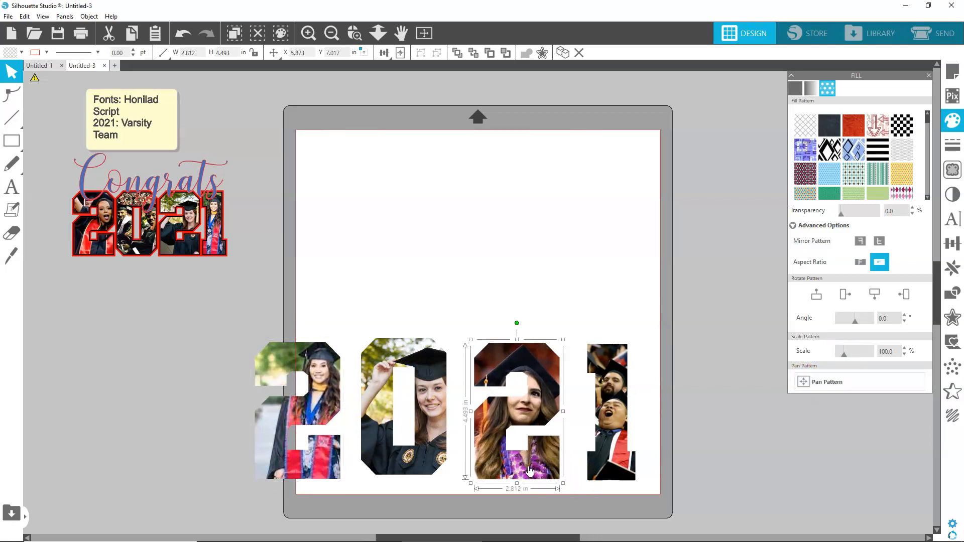
drag(845, 357, 847, 357)
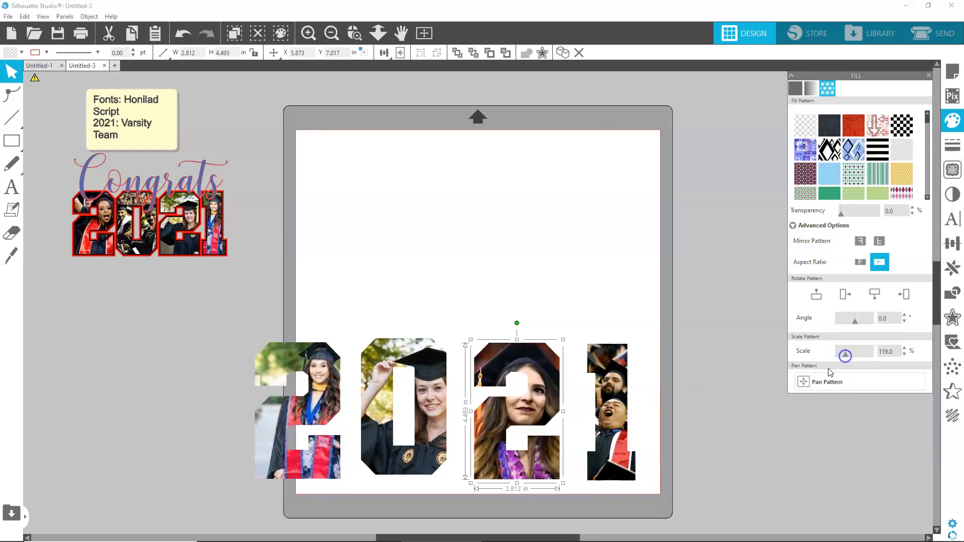
click(803, 383)
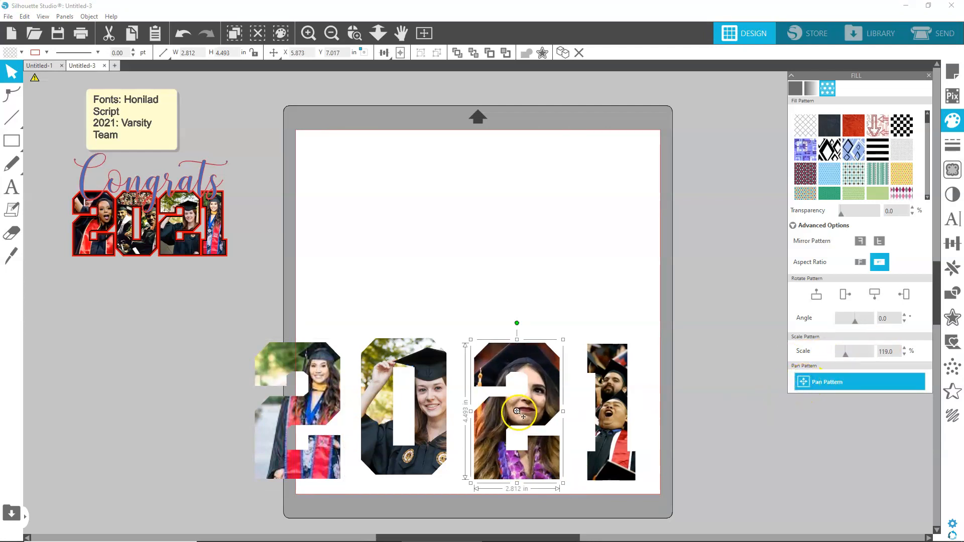
drag(517, 412, 533, 410)
click(860, 383)
Step: Reduce the second 2's photo scale to 69% and pan it so the graduate's face and cap fit within the digit
drag(845, 352, 844, 357)
click(804, 381)
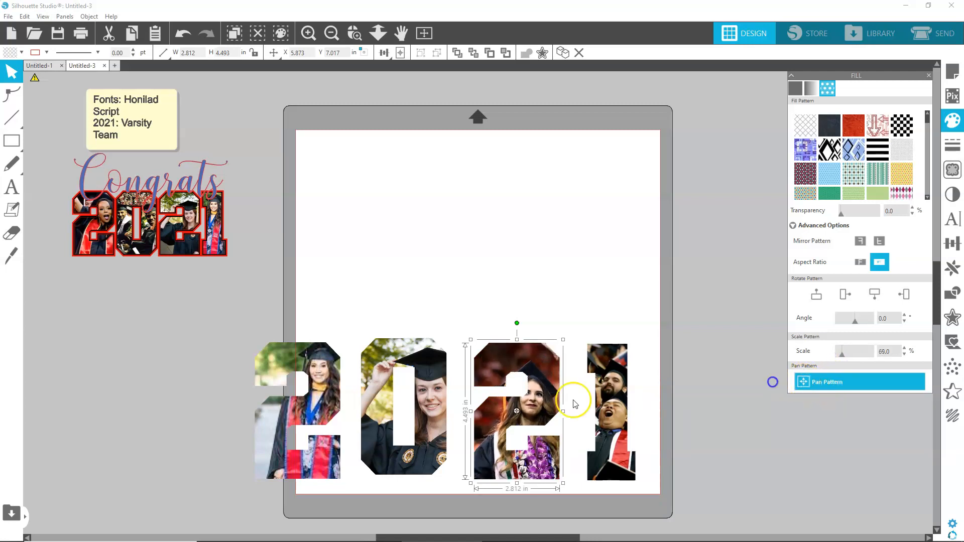
drag(518, 411, 523, 398)
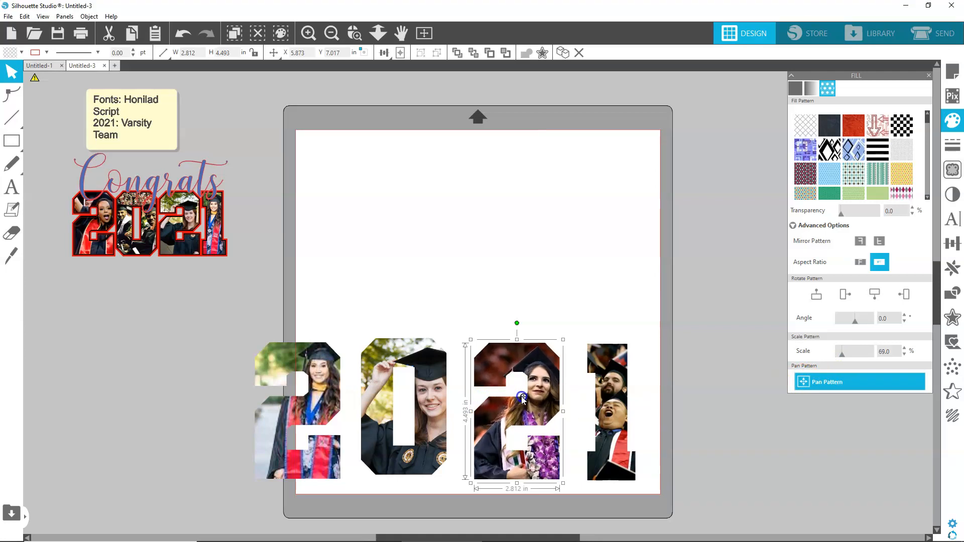
click(522, 396)
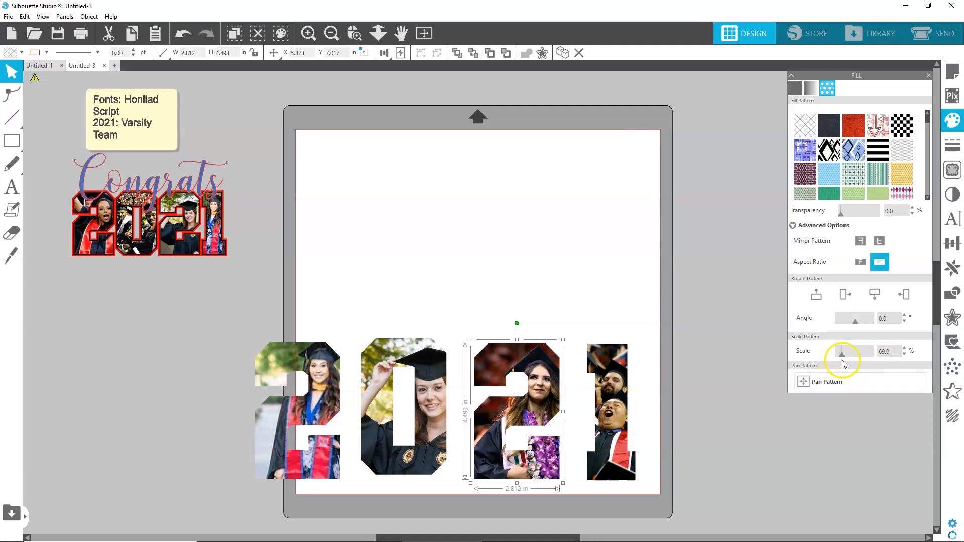
Step: Scale the photo inside the second 2 to 76% and the photo inside the 1 to 111%
drag(844, 357, 842, 356)
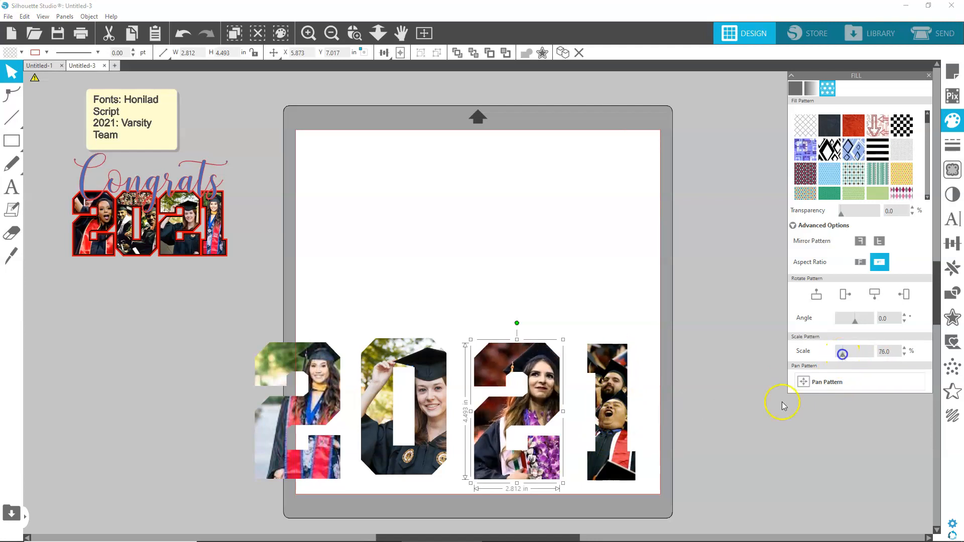
click(624, 450)
click(848, 353)
drag(848, 354, 846, 360)
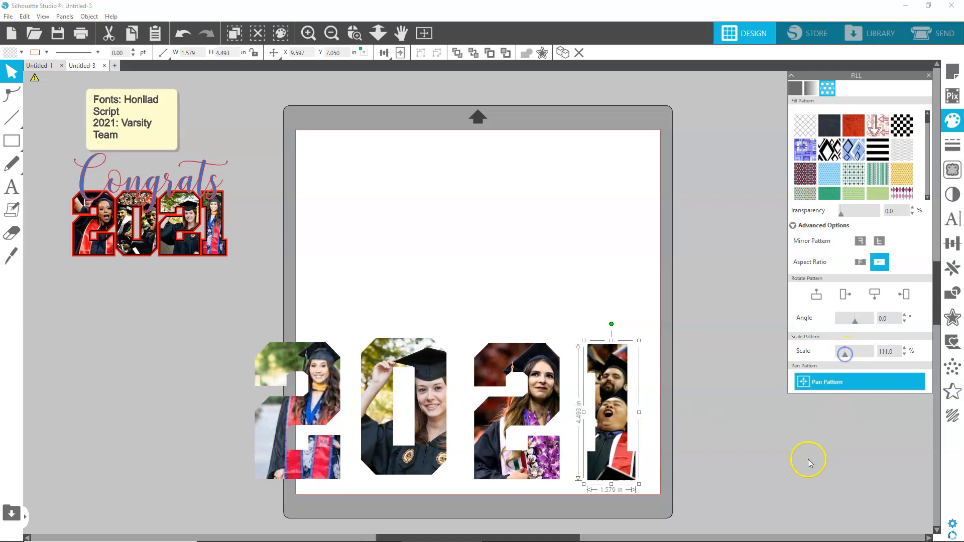
click(166, 432)
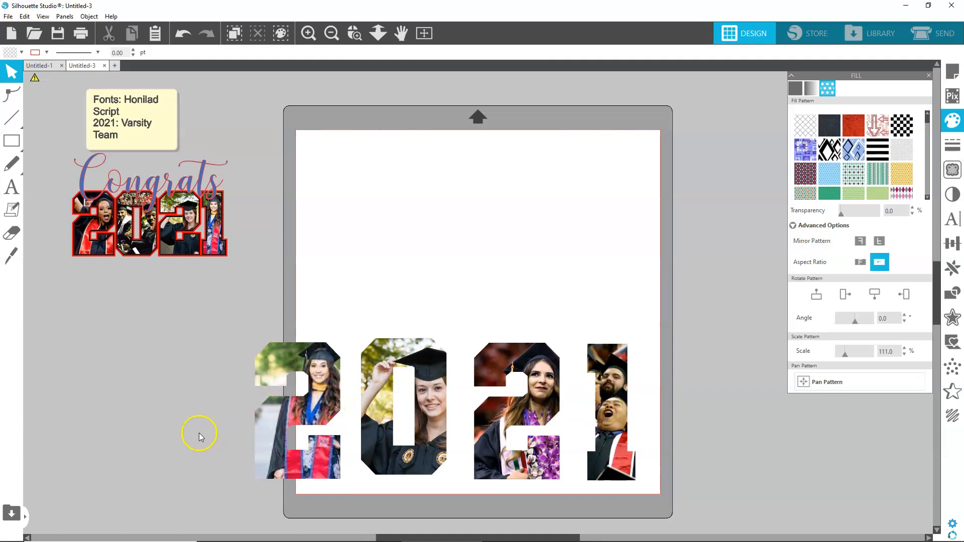
Step: Align the four photo-filled digits along their bottom edges and move them right so the first 2 sits within the page
drag(208, 435, 642, 431)
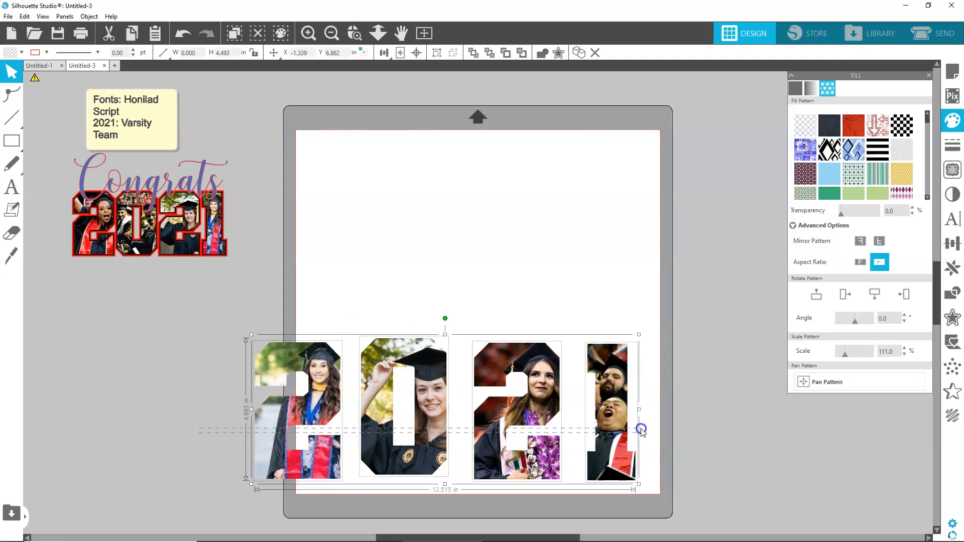
click(957, 252)
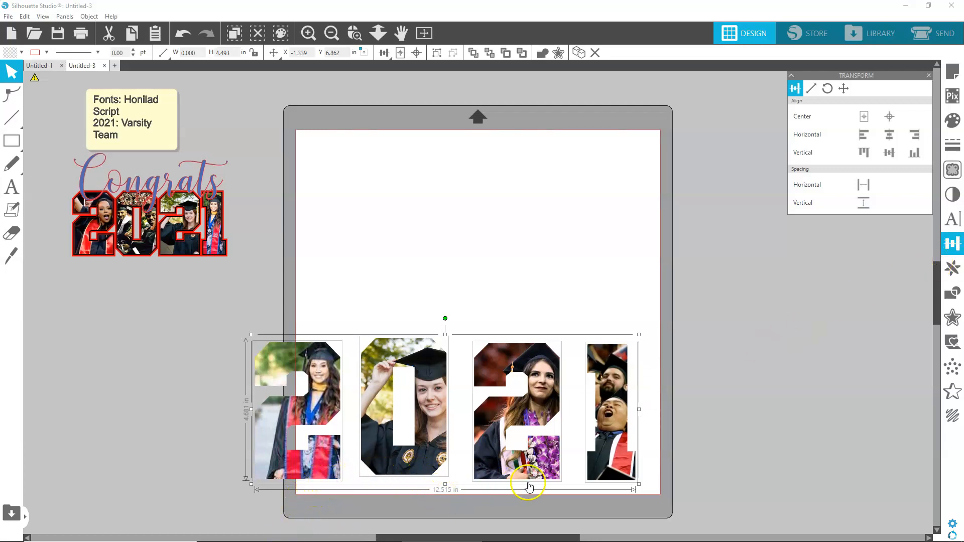
click(916, 154)
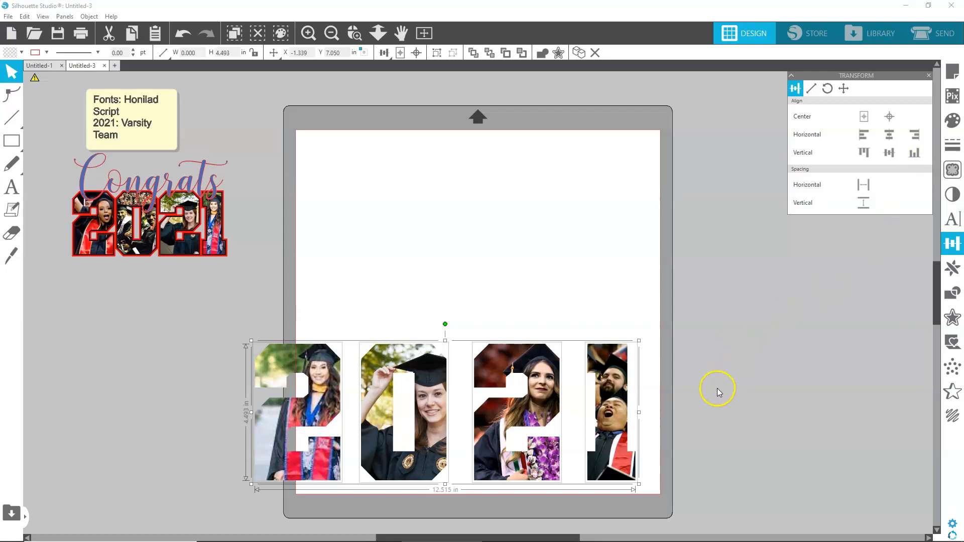
drag(510, 427, 554, 429)
click(741, 462)
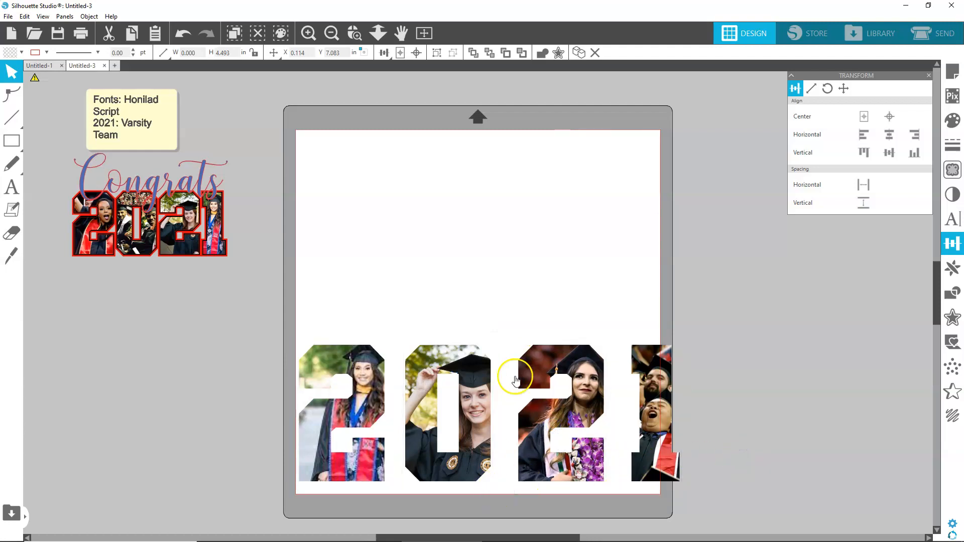
Step: Move the 0, the second 2 and the 1 leftward to leave only narrow gaps between the digits
drag(449, 469, 435, 469)
drag(539, 463, 506, 463)
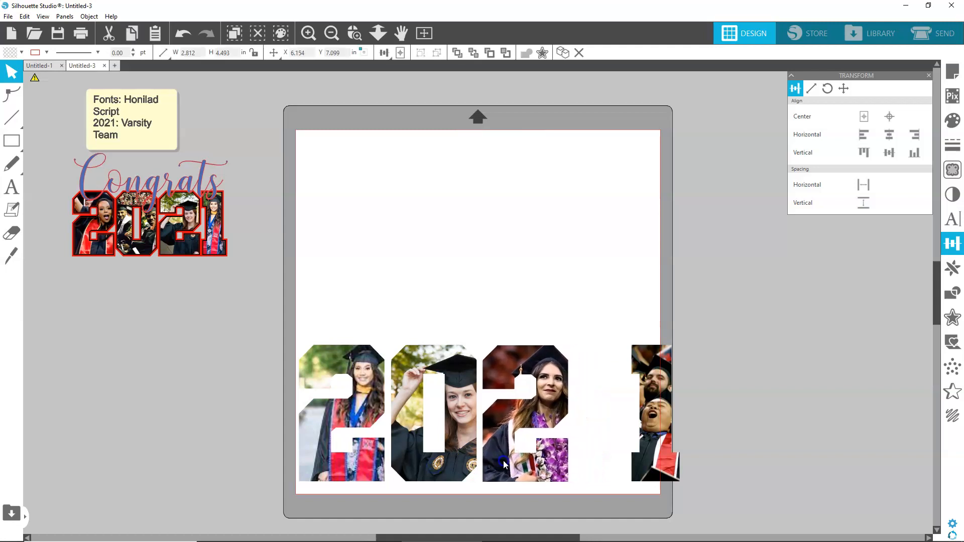
drag(632, 463, 595, 461)
Step: Align all four digits along their bottom edges again and space them evenly in the horizontal direction
drag(668, 443, 264, 427)
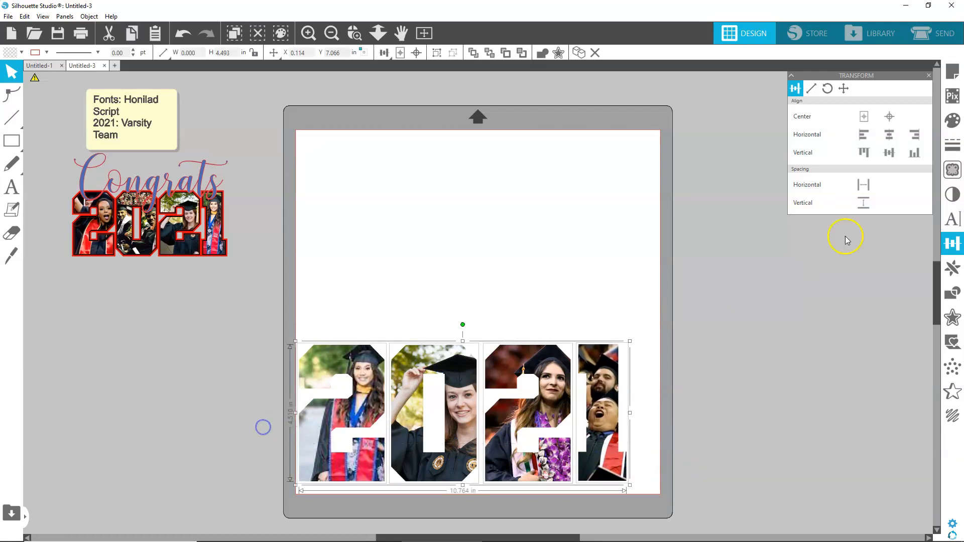
click(916, 159)
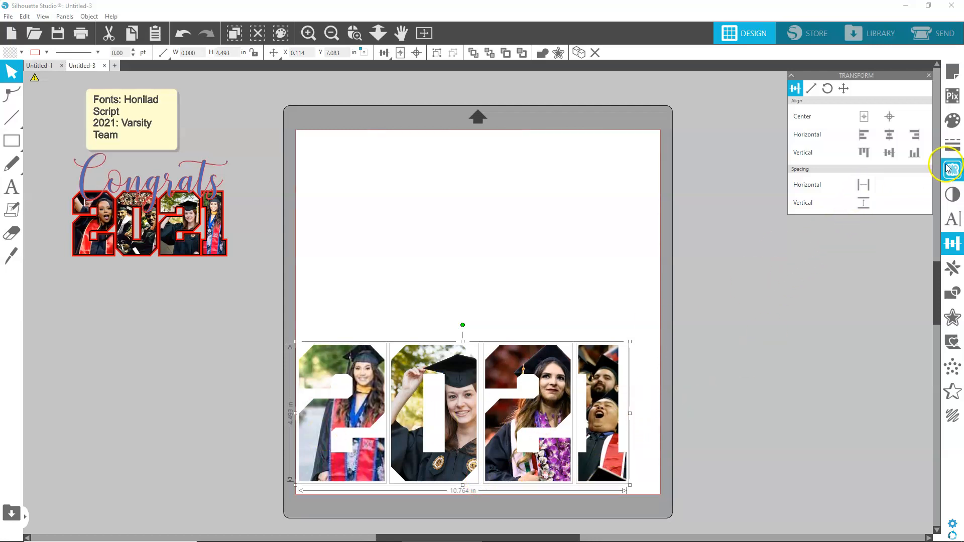
click(863, 188)
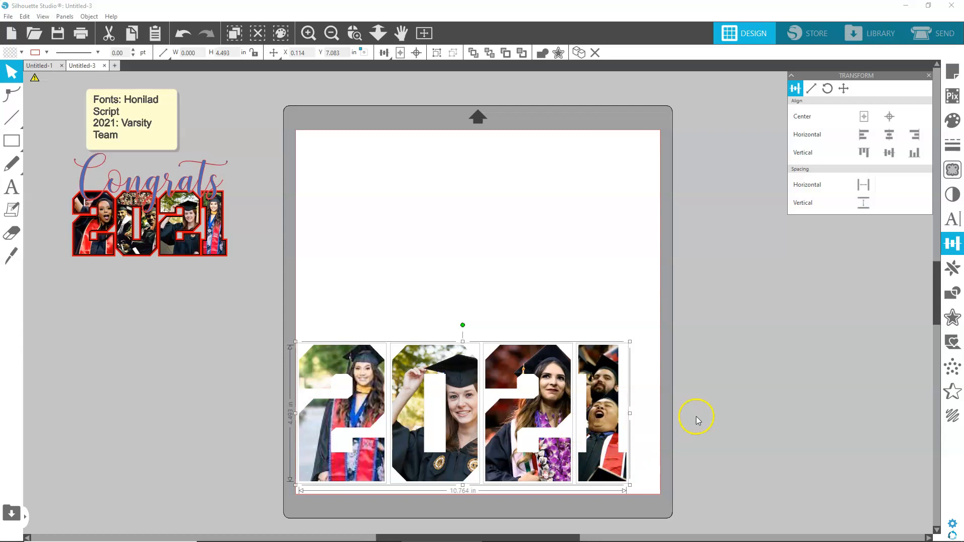
Step: Group the four digits and move the group slightly right within the page's lower area
right_click(468, 447)
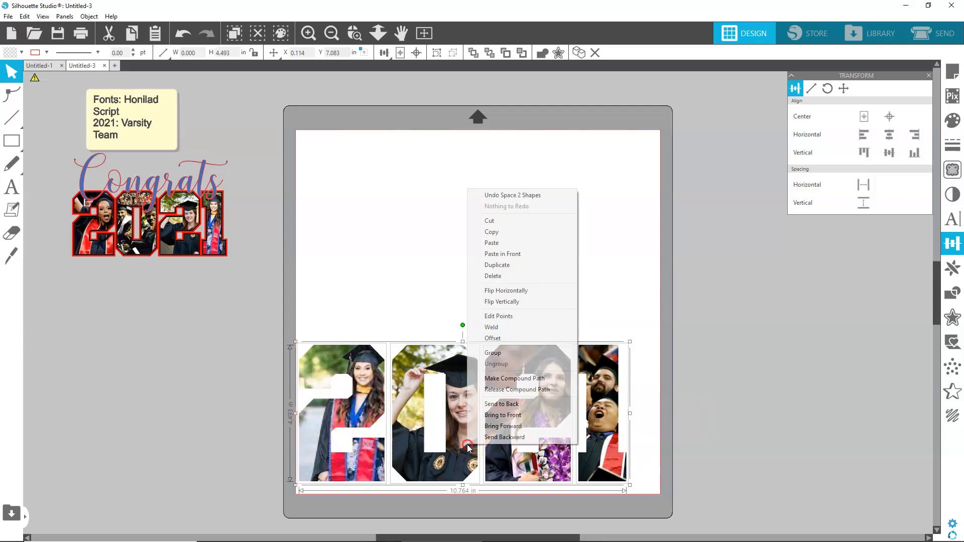
click(495, 352)
drag(502, 384, 518, 417)
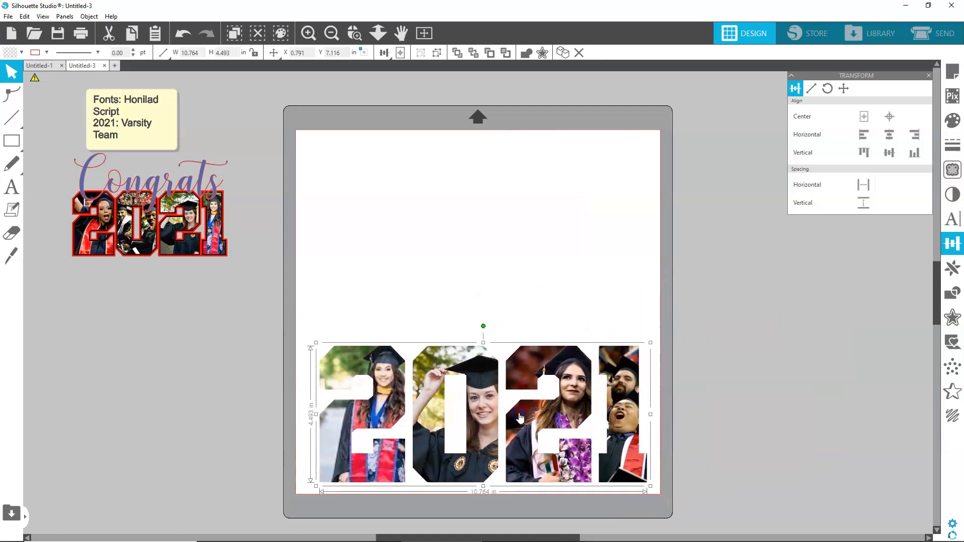
Step: Create a 0.08 in offset with sharp corners around the grouped digits and fill it with black
click(953, 318)
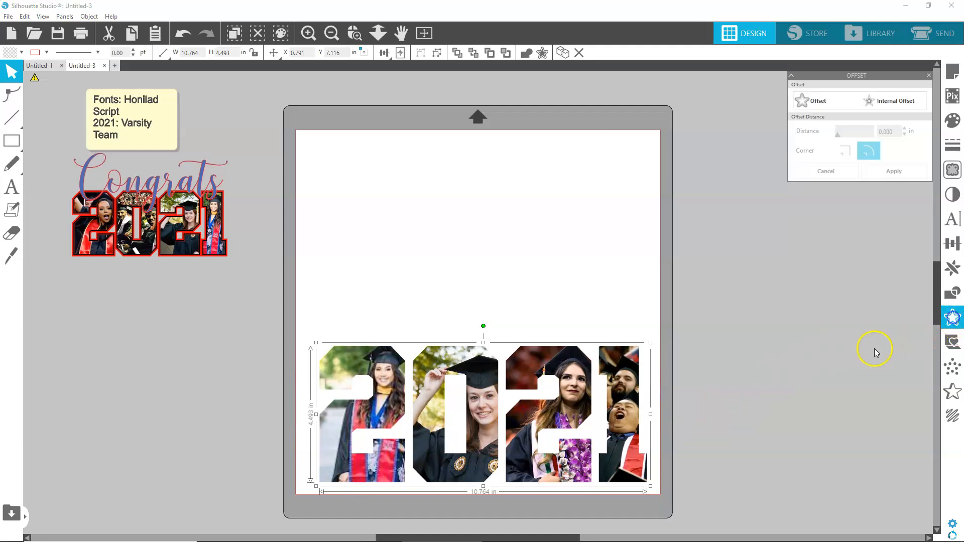
click(810, 102)
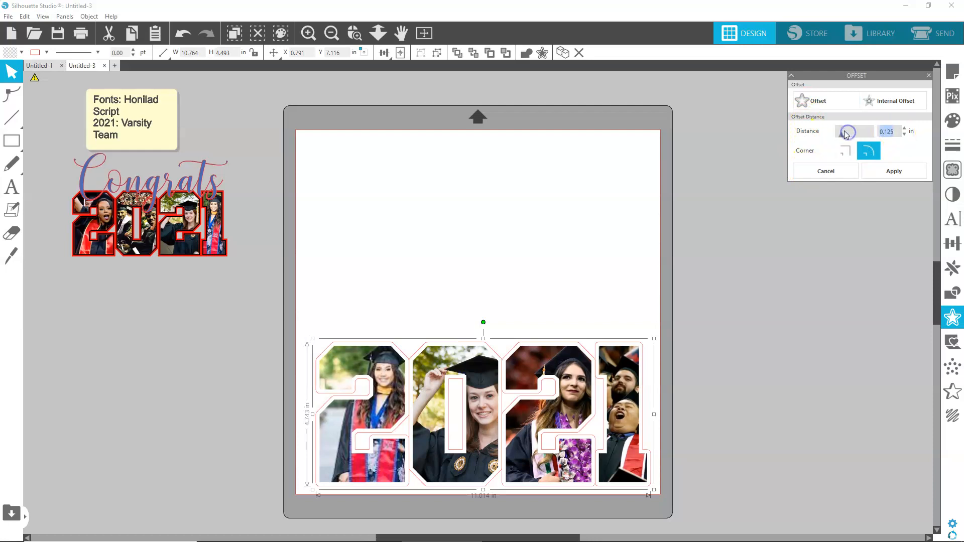
text(.08)
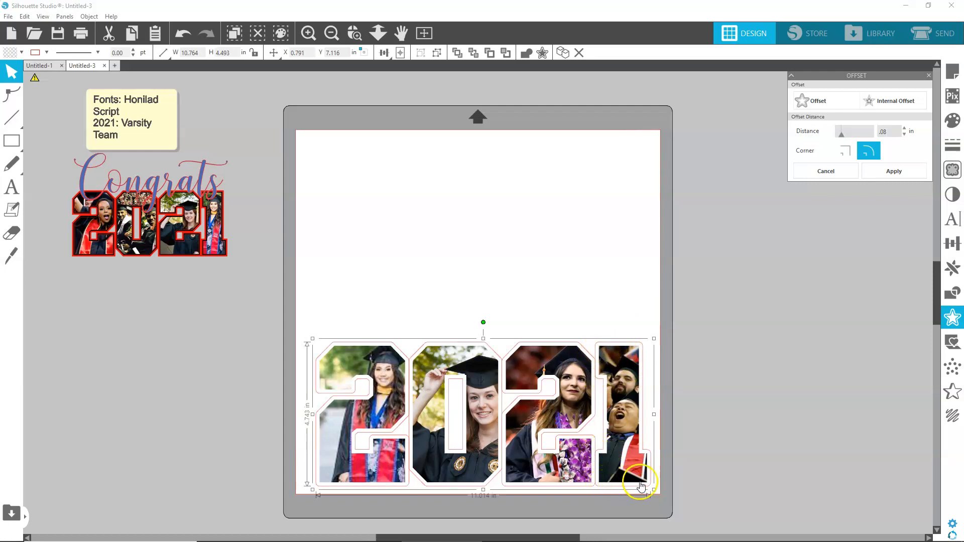
click(845, 150)
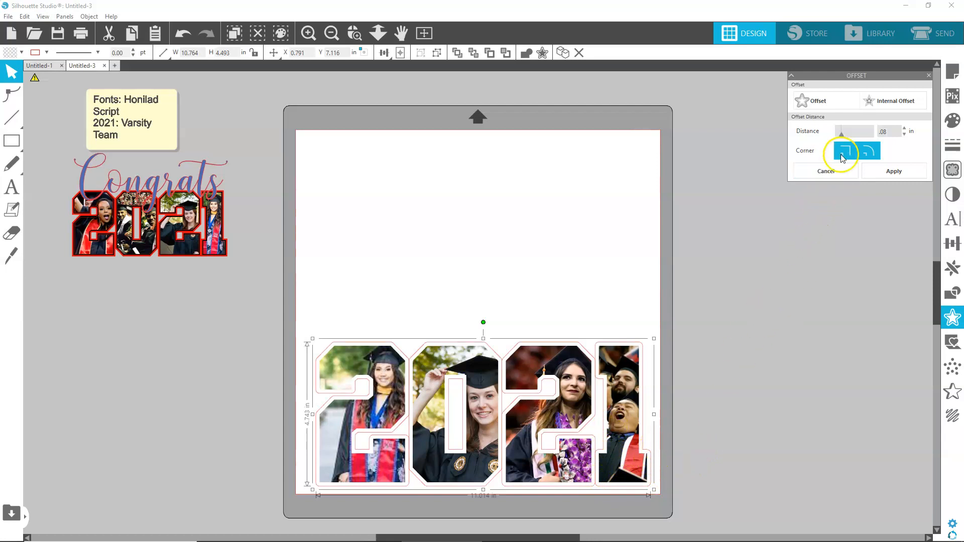
click(868, 151)
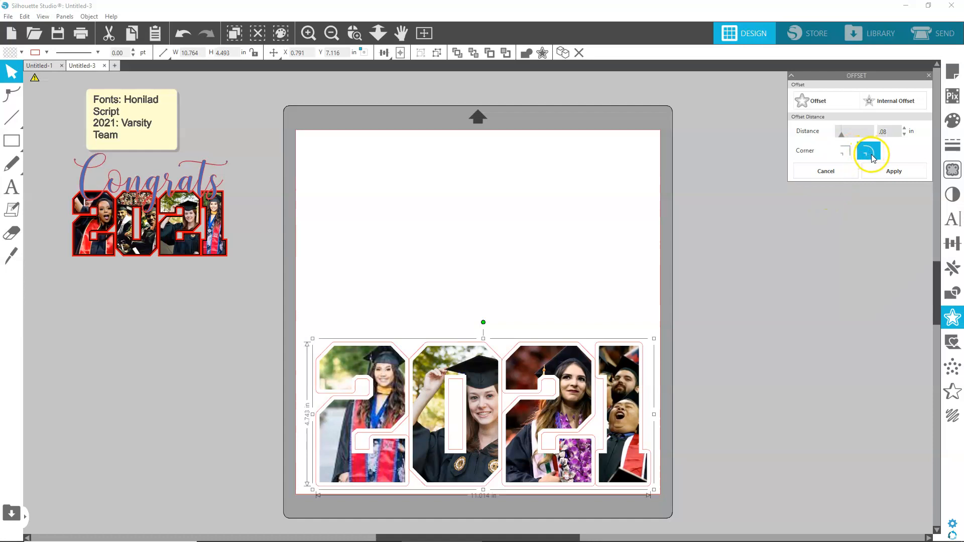
click(847, 156)
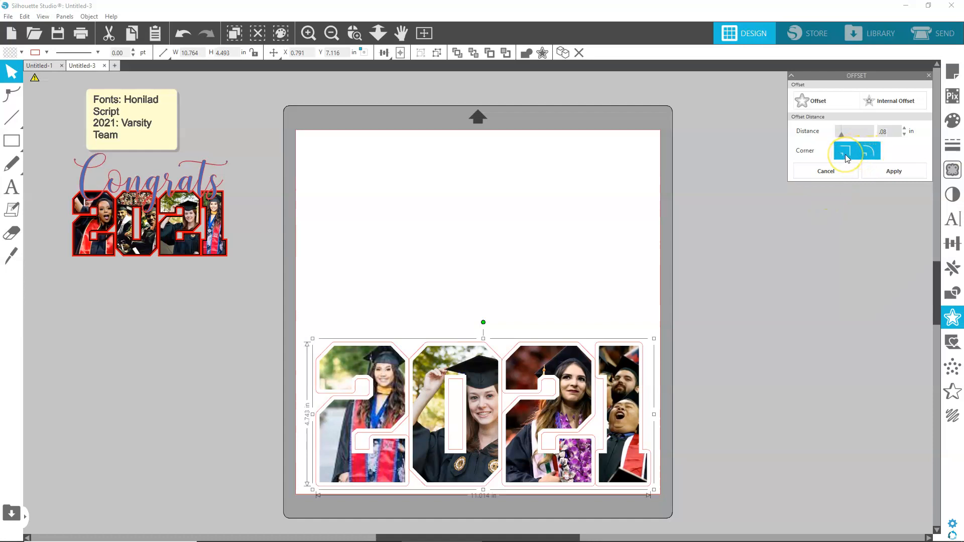
click(845, 157)
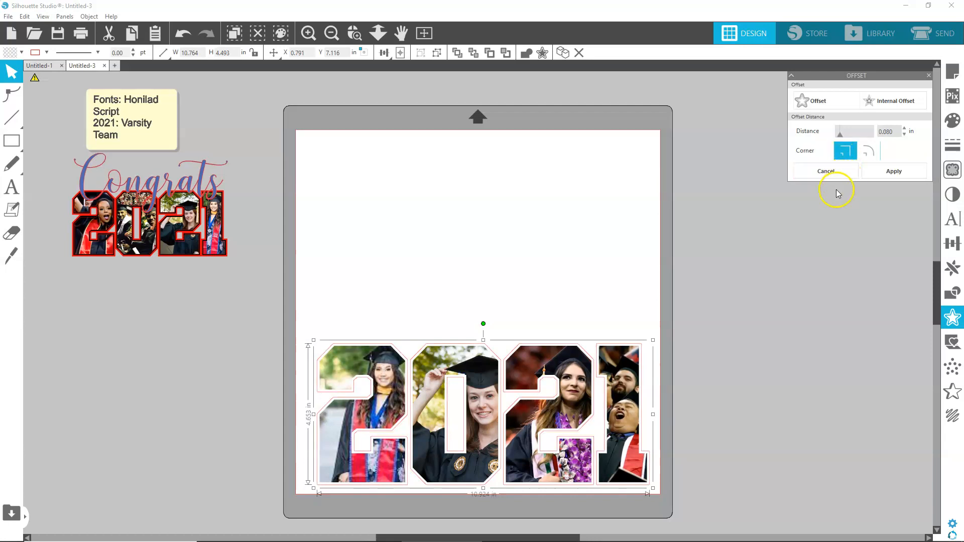
click(876, 172)
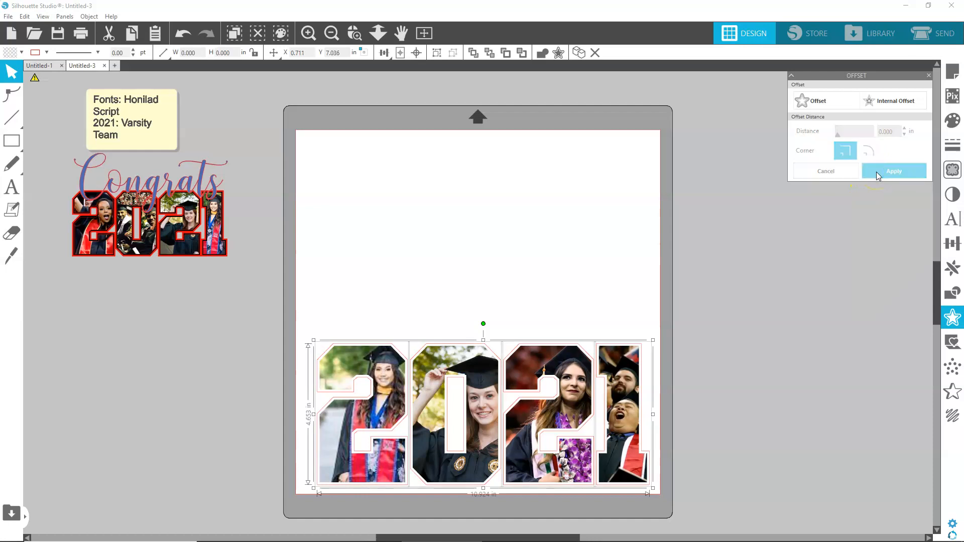
click(952, 122)
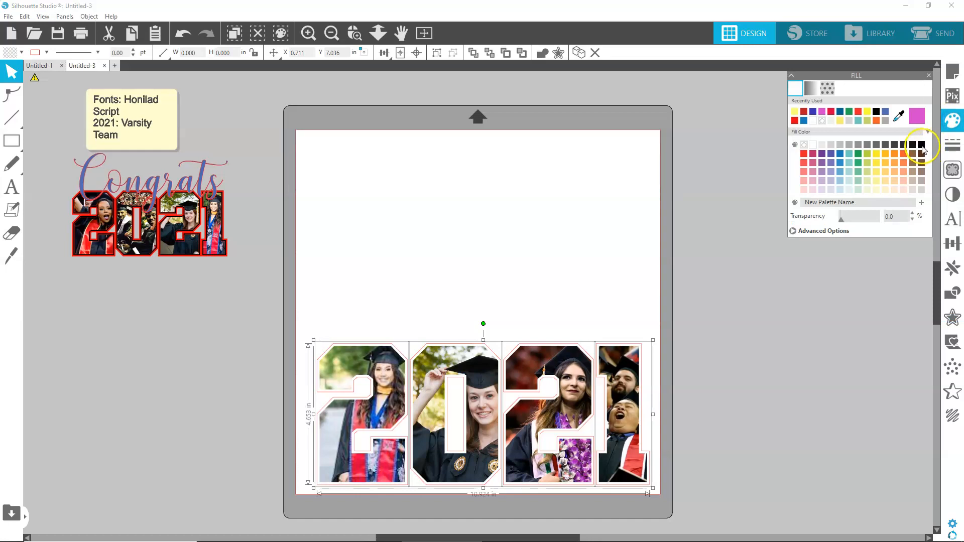
click(921, 146)
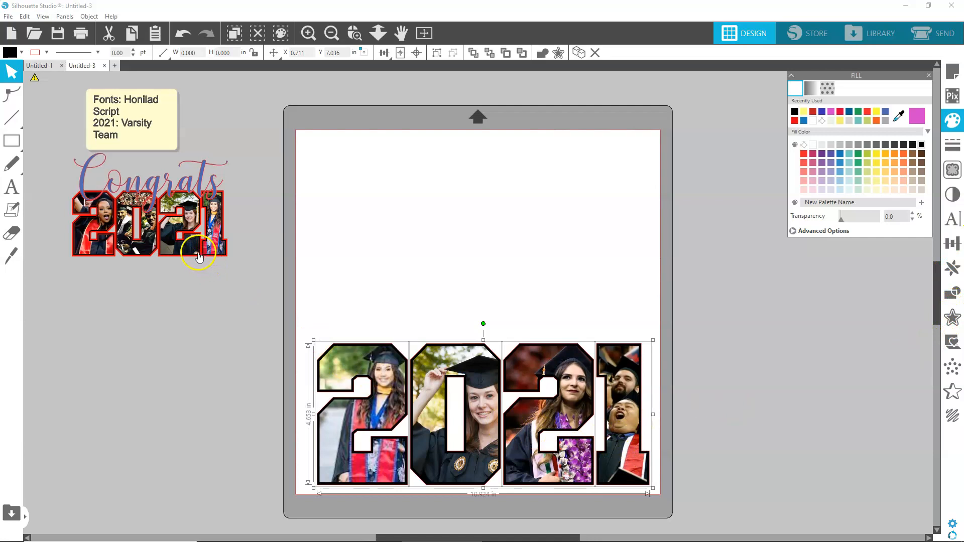
Step: Add a second 0.08 in offset with sharp corners around the black outline and fill it with dark red
click(952, 319)
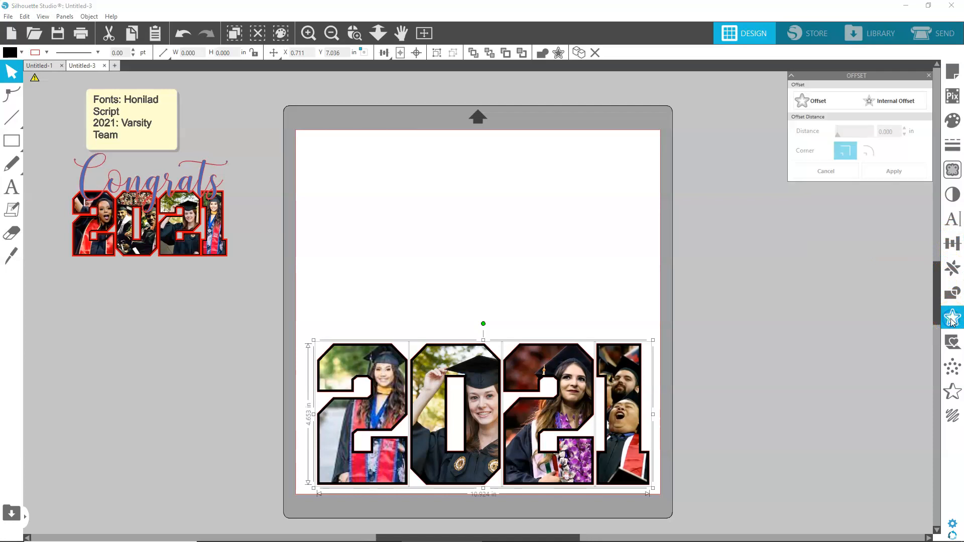
click(820, 104)
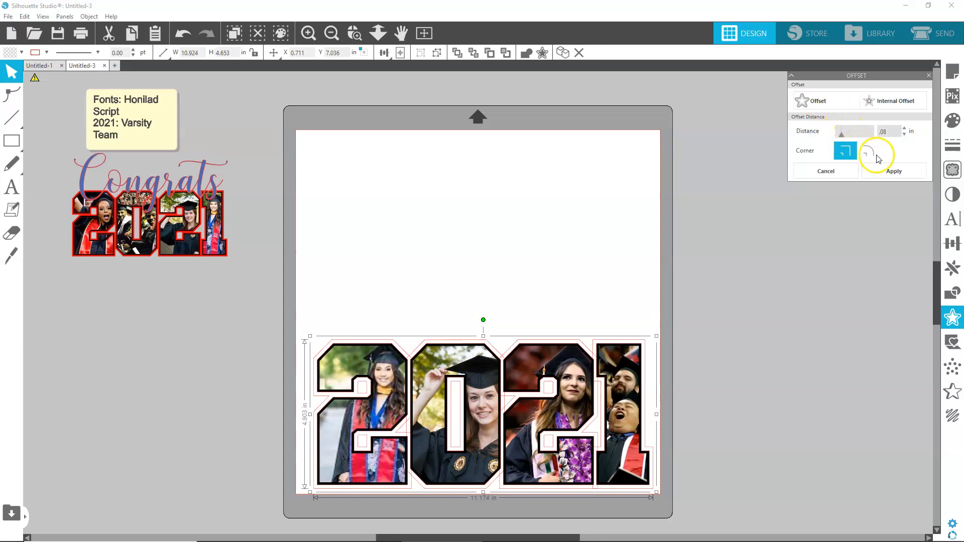
click(842, 153)
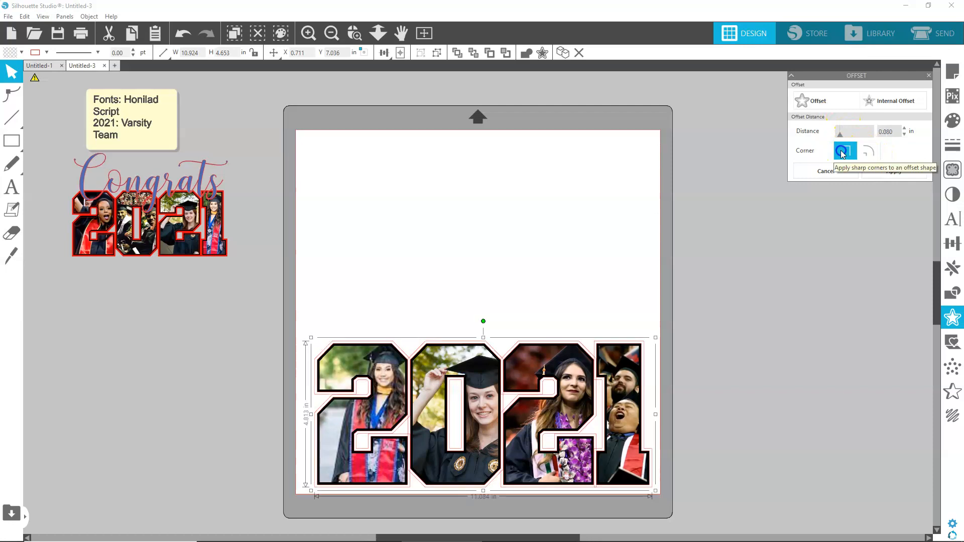
click(951, 129)
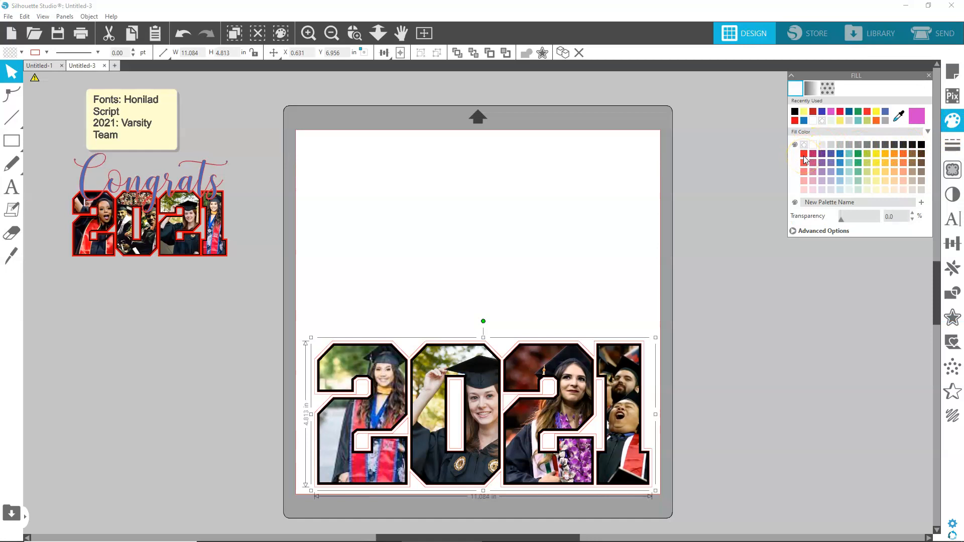
click(804, 155)
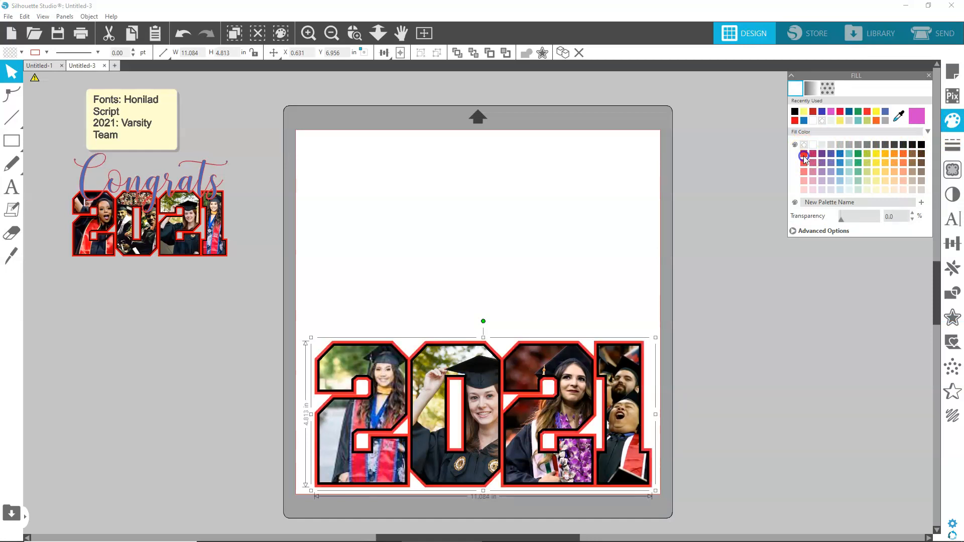
click(878, 153)
click(867, 112)
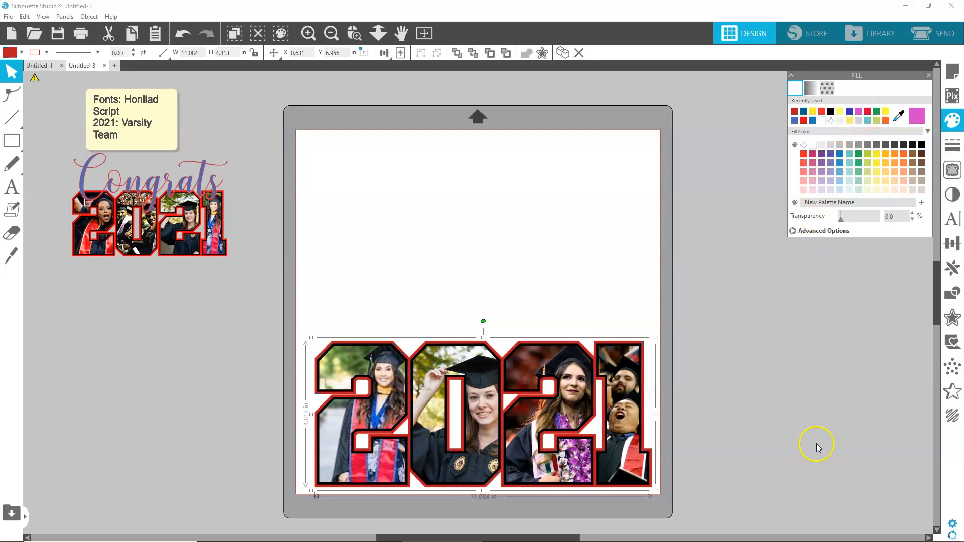
Step: Group the digits with their black and red outlines and move the group slightly up and left on the page
click(771, 464)
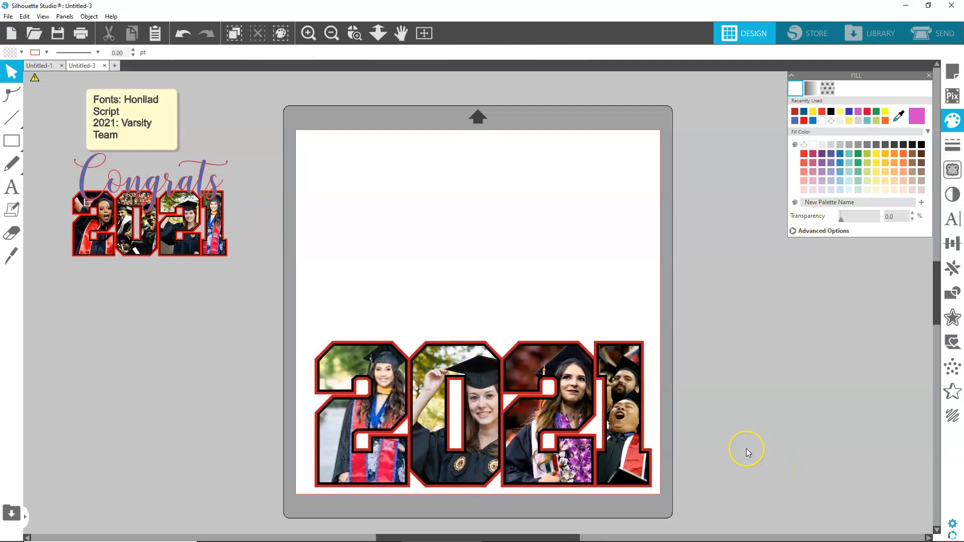
drag(760, 424, 281, 395)
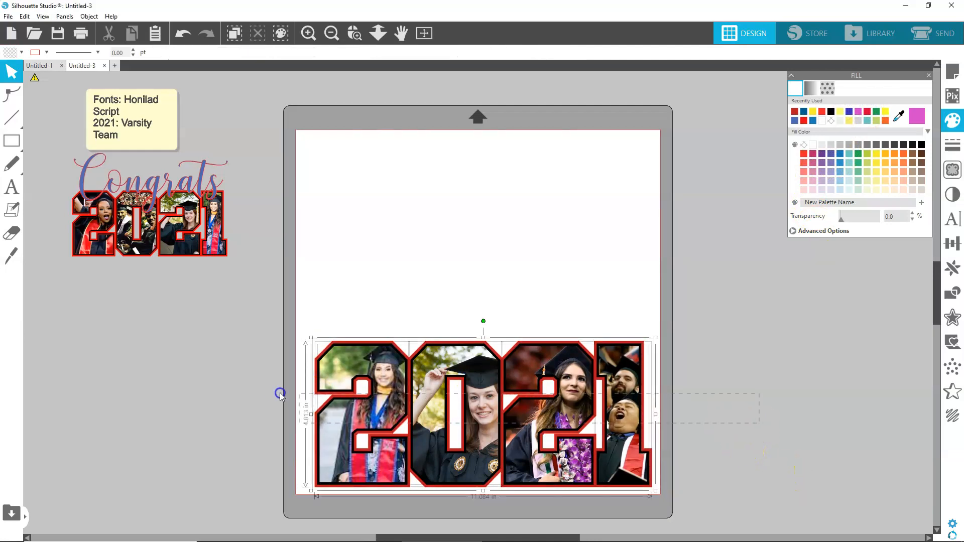
drag(203, 390, 203, 389)
right_click(384, 167)
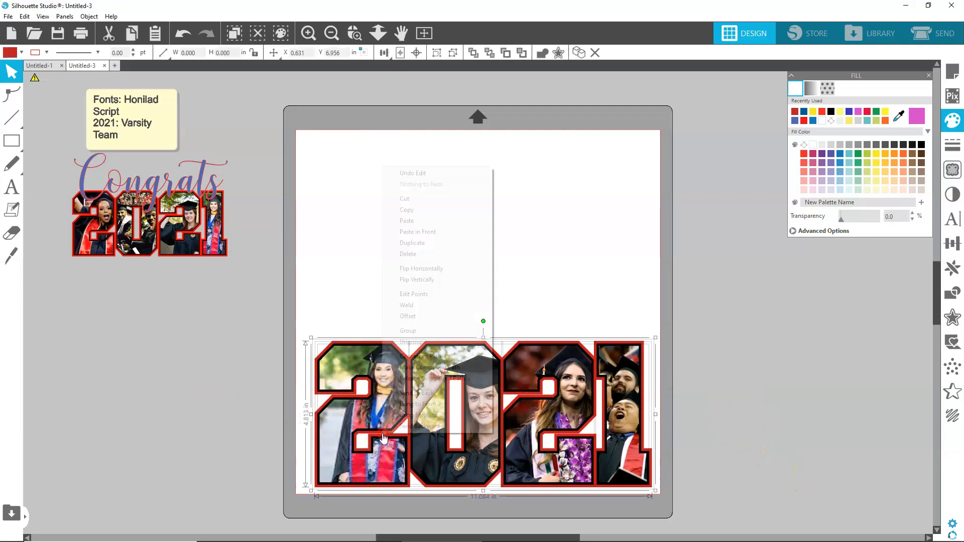
click(408, 330)
mouse_move(517, 440)
mouse_down()
mouse_move(536, 455)
mouse_move(492, 427)
mouse_move(507, 433)
mouse_up()
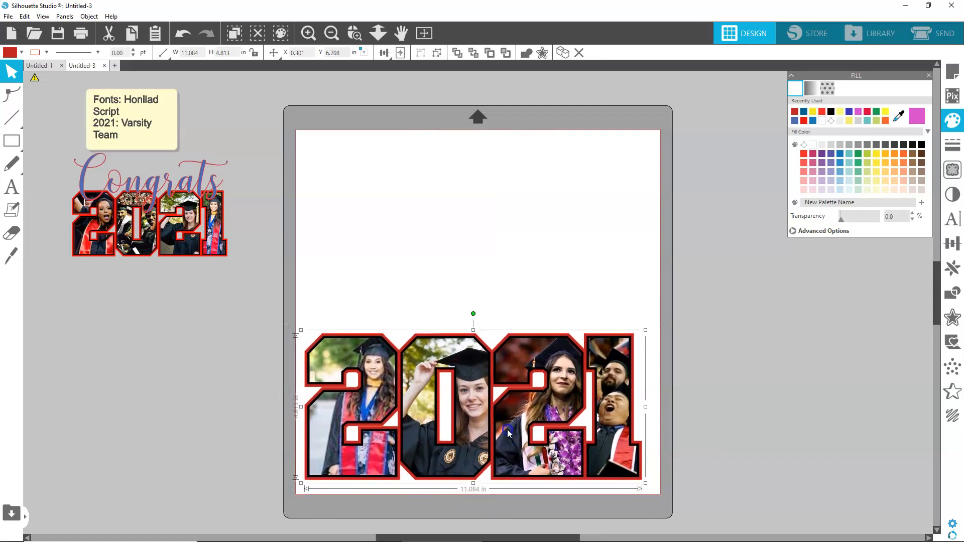
Step: Add the text "Congrats" on the empty page area above the digits and set its font to Honilad Script
click(12, 187)
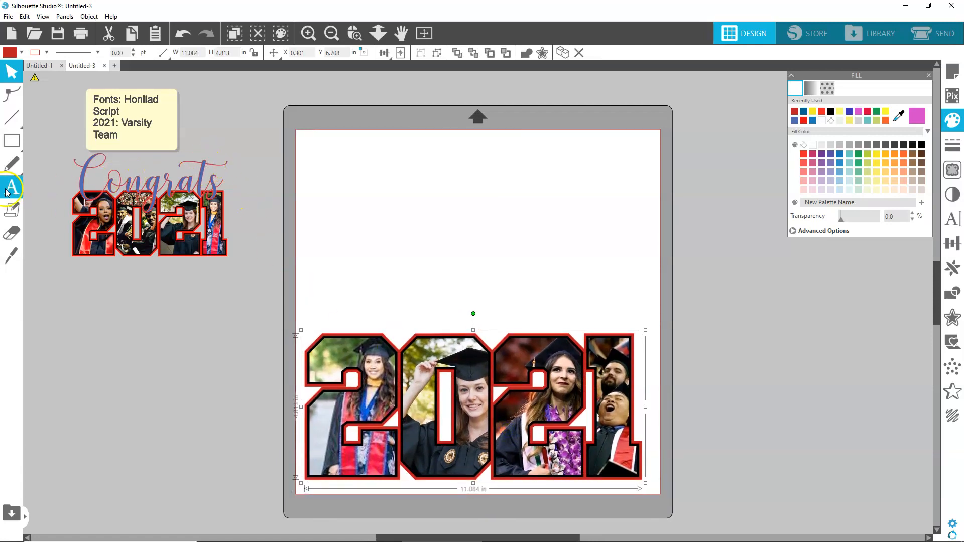
click(350, 262)
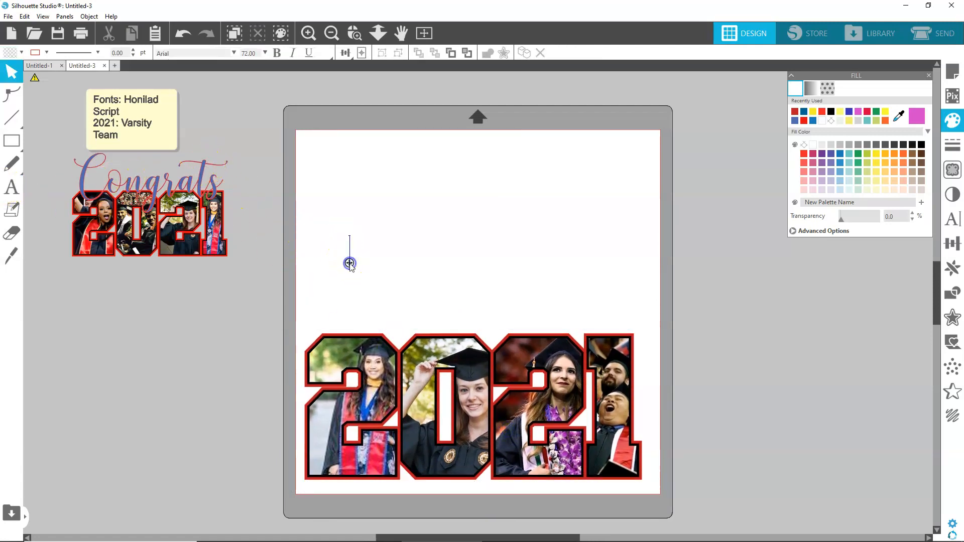
text(Congrats)
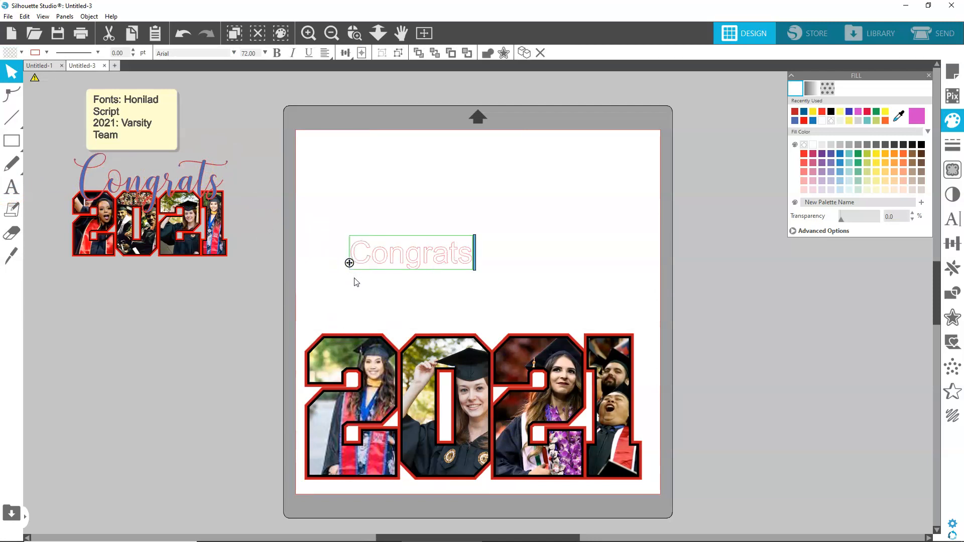
click(431, 291)
click(565, 249)
click(953, 221)
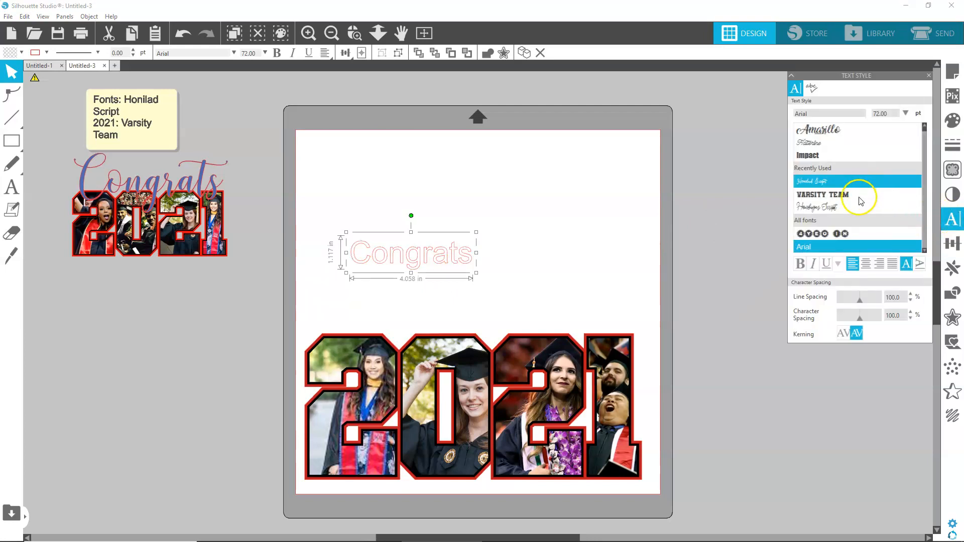
click(823, 196)
click(822, 182)
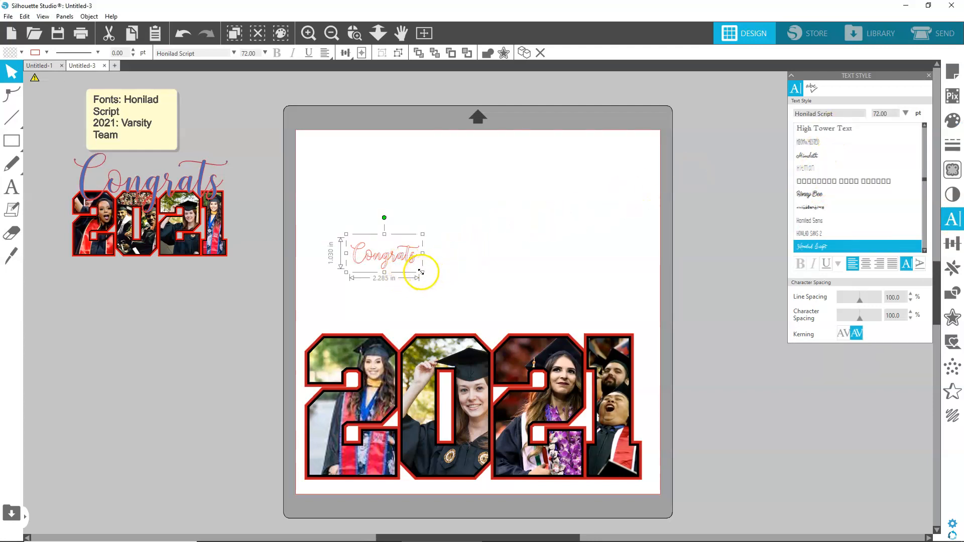
Step: Enlarge the Congrats text to about 365 pt and position it so its lower strokes overlap the tops of the digits
drag(436, 280, 676, 363)
drag(608, 309, 572, 266)
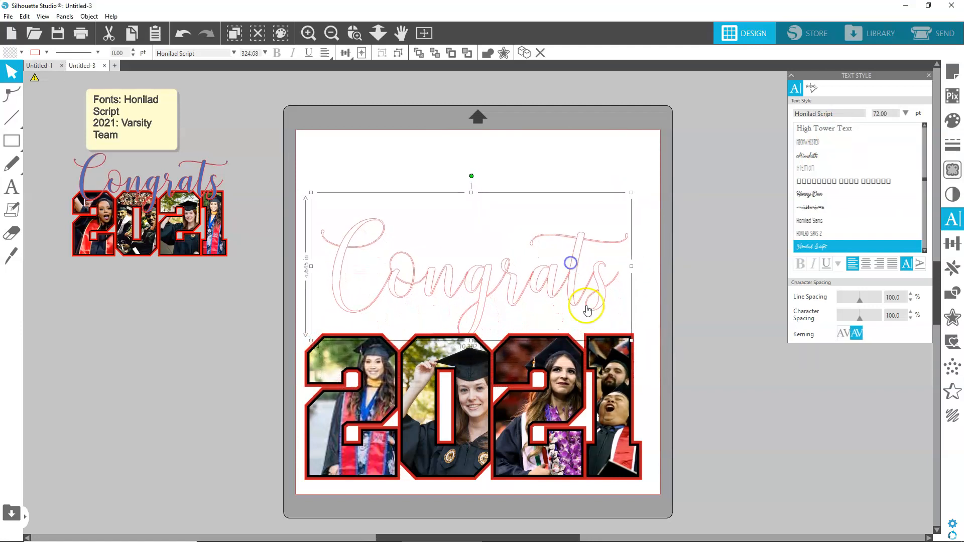
drag(633, 342, 664, 371)
drag(601, 317, 578, 337)
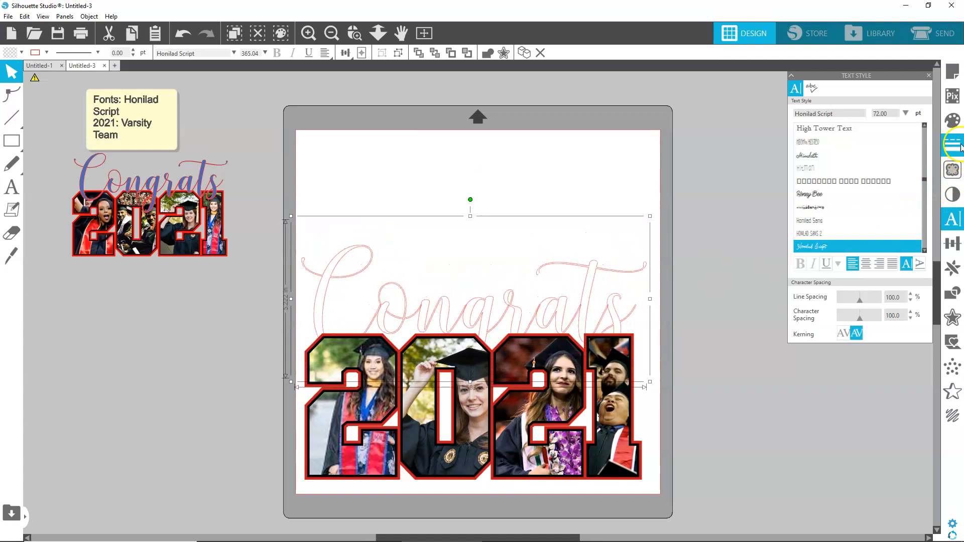
Step: Fill the Congrats text with yellow and bring it to the front, keeping it overlapping the tops of the digits
click(953, 120)
click(874, 156)
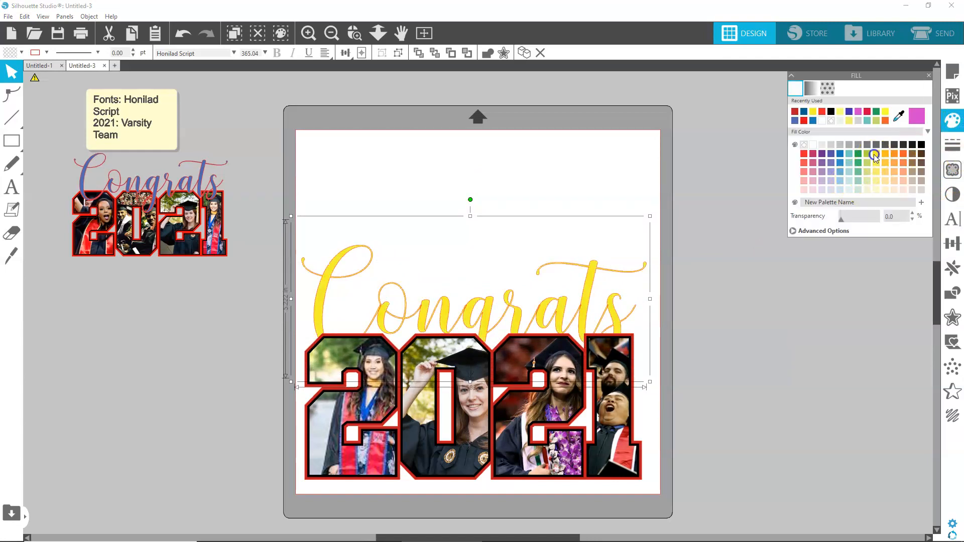
right_click(534, 325)
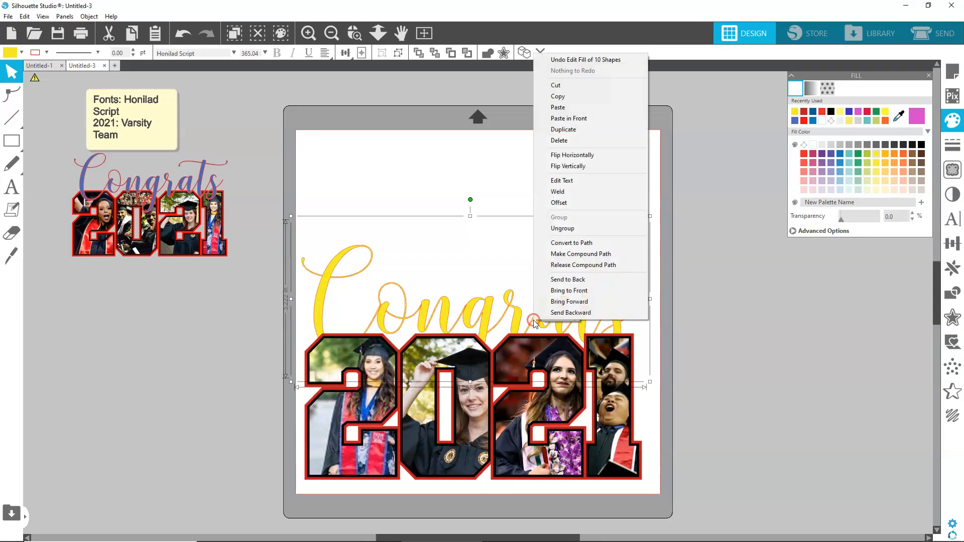
click(558, 290)
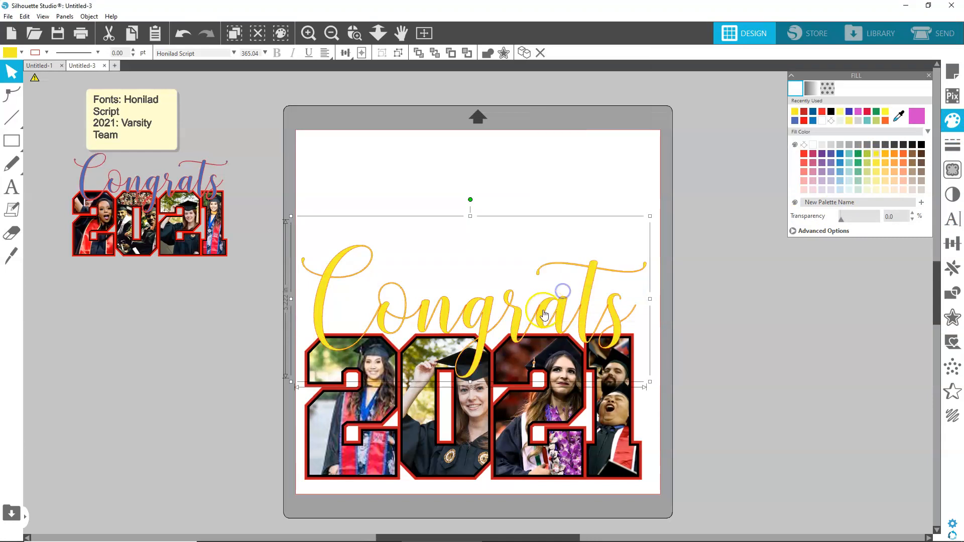
drag(520, 322, 514, 327)
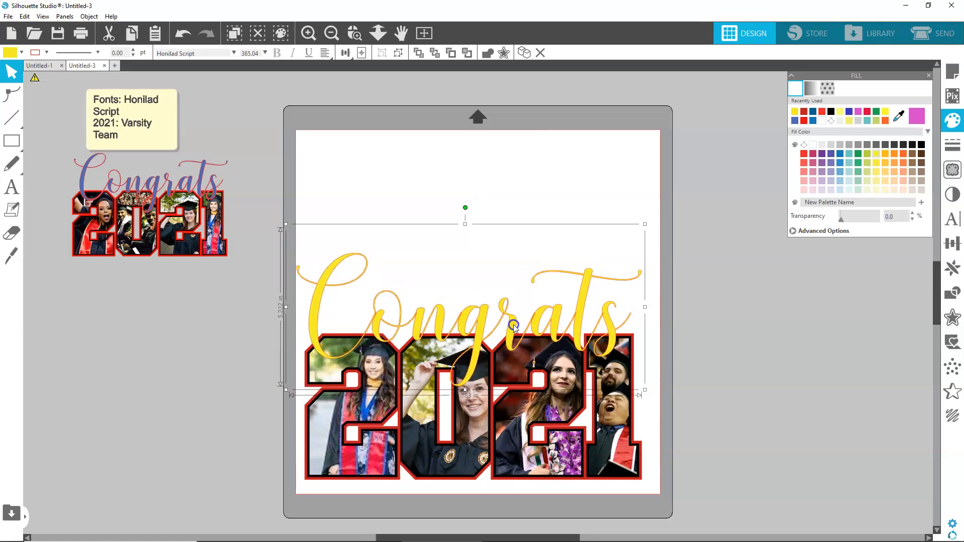
drag(513, 325, 518, 318)
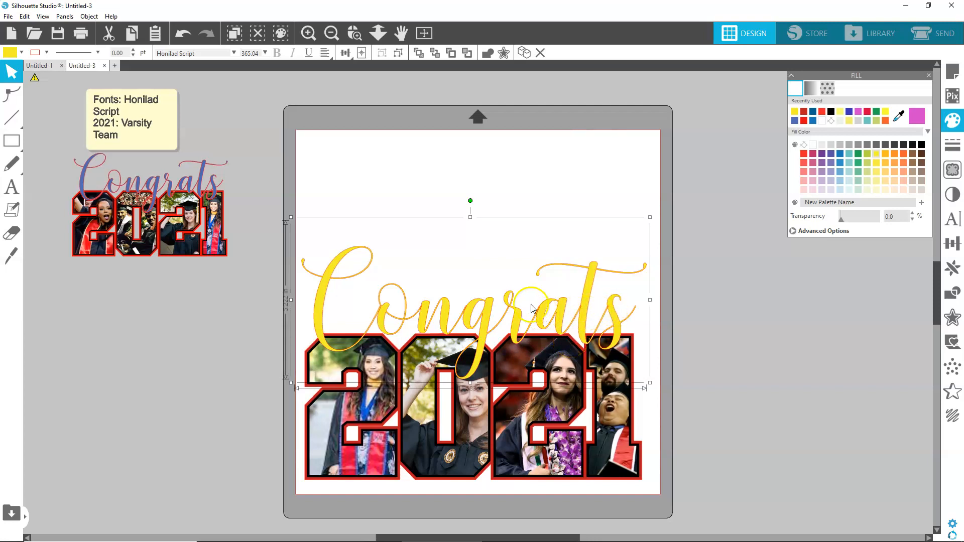
Step: Weld the overlapping letters of the yellow Congrats text
click(308, 33)
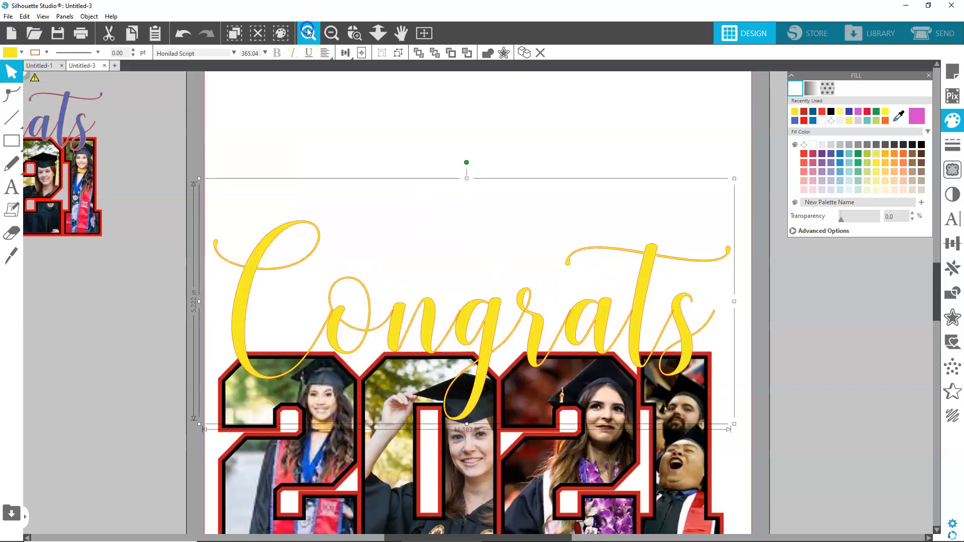
click(309, 33)
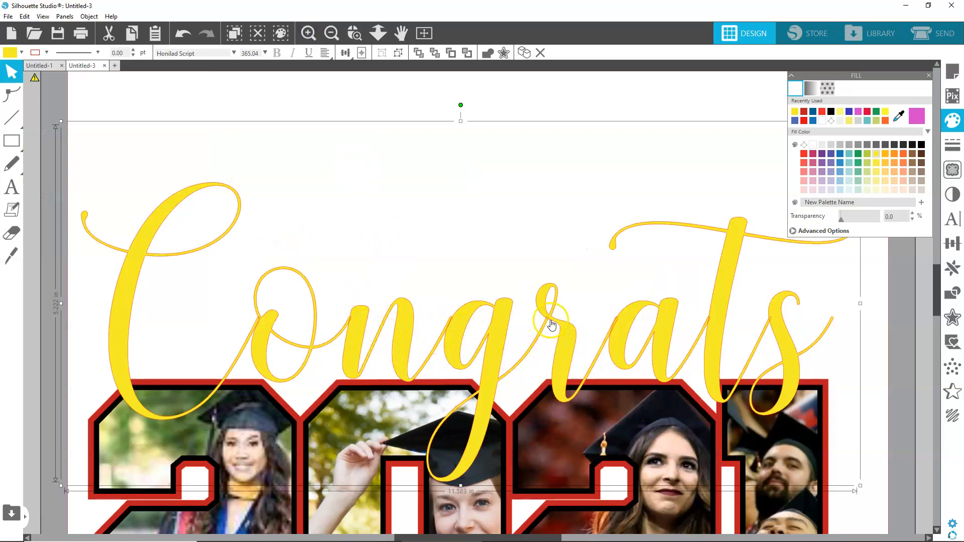
right_click(229, 232)
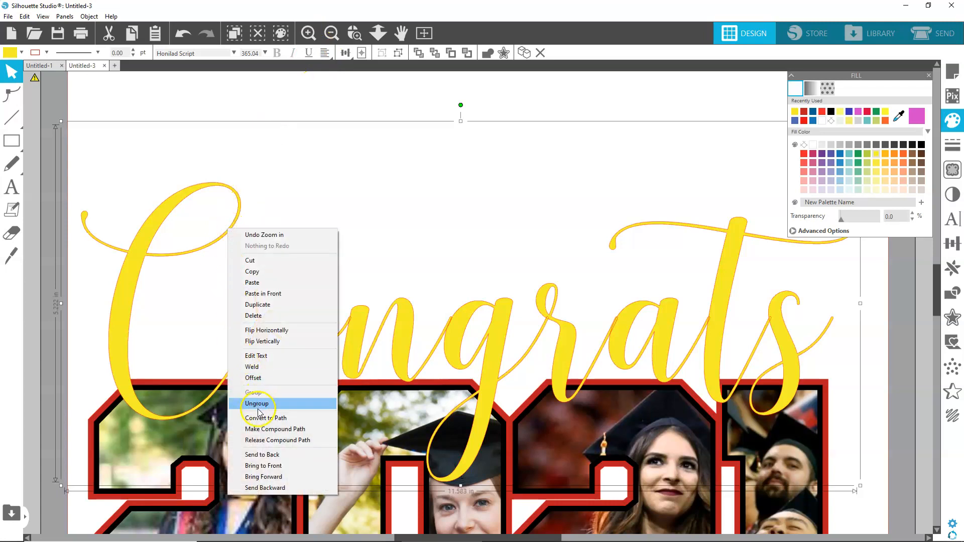
click(252, 367)
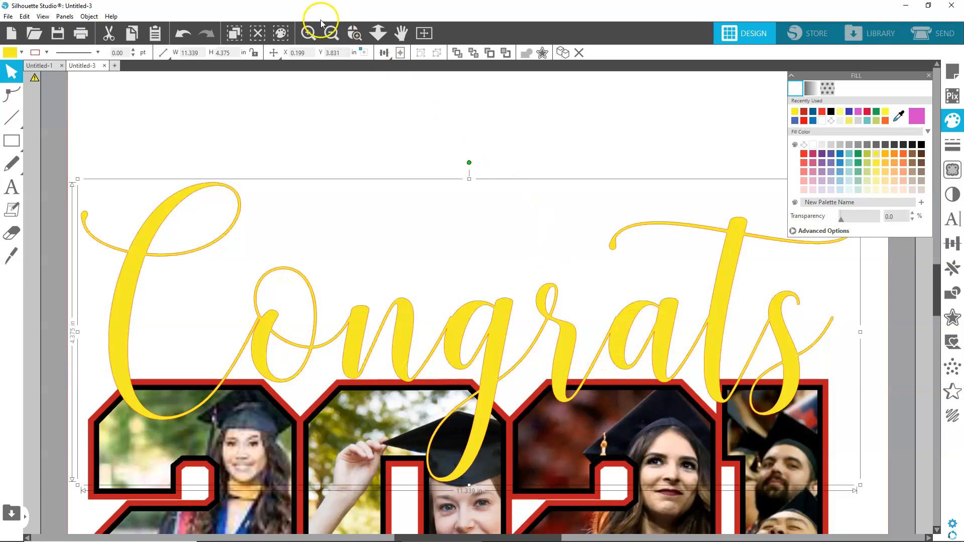
click(330, 34)
click(330, 34)
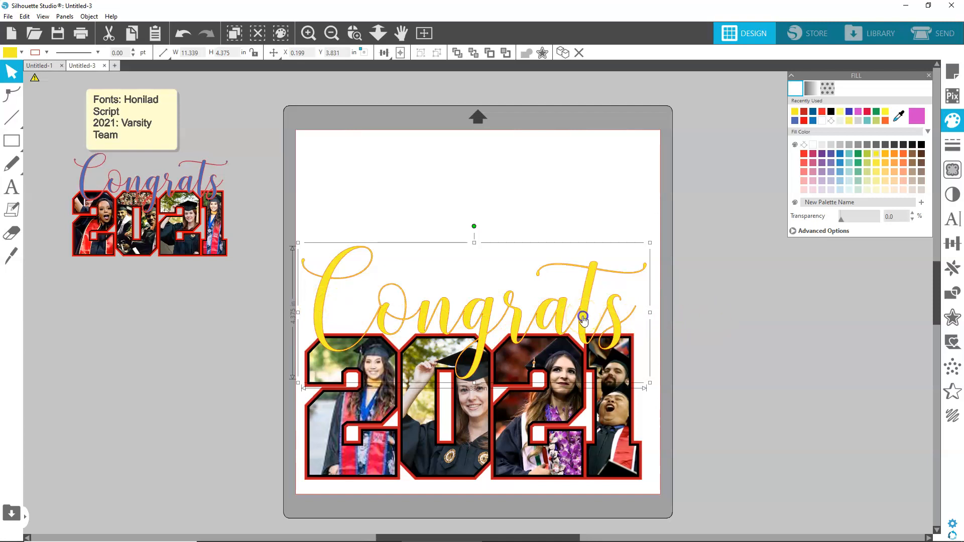
Step: Add a 0.05 in offset with round corners around the welded Congrats text
click(953, 318)
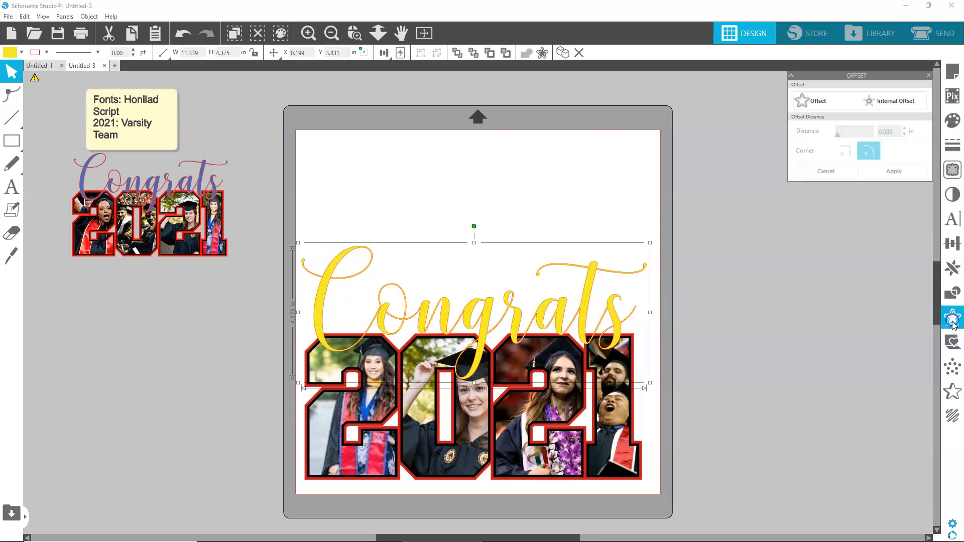
click(818, 103)
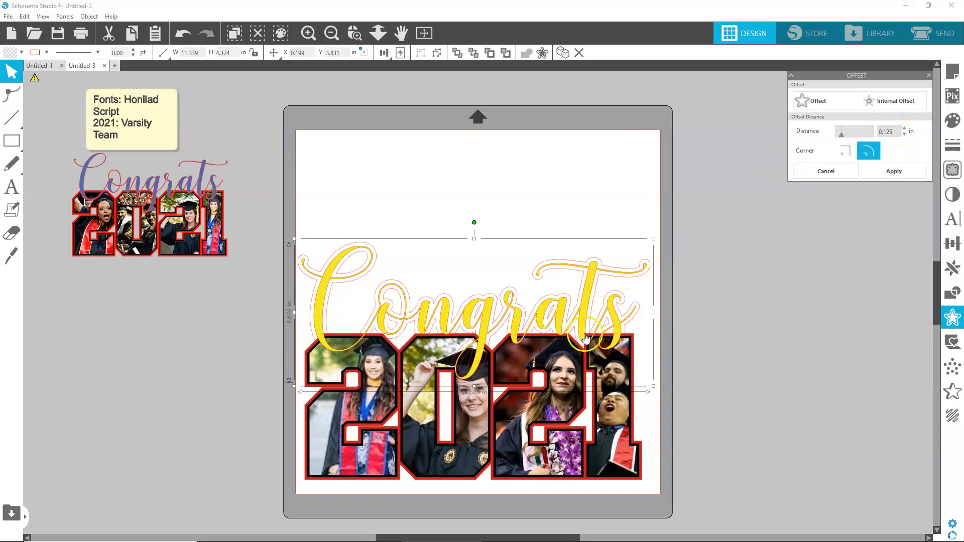
drag(899, 133, 767, 134)
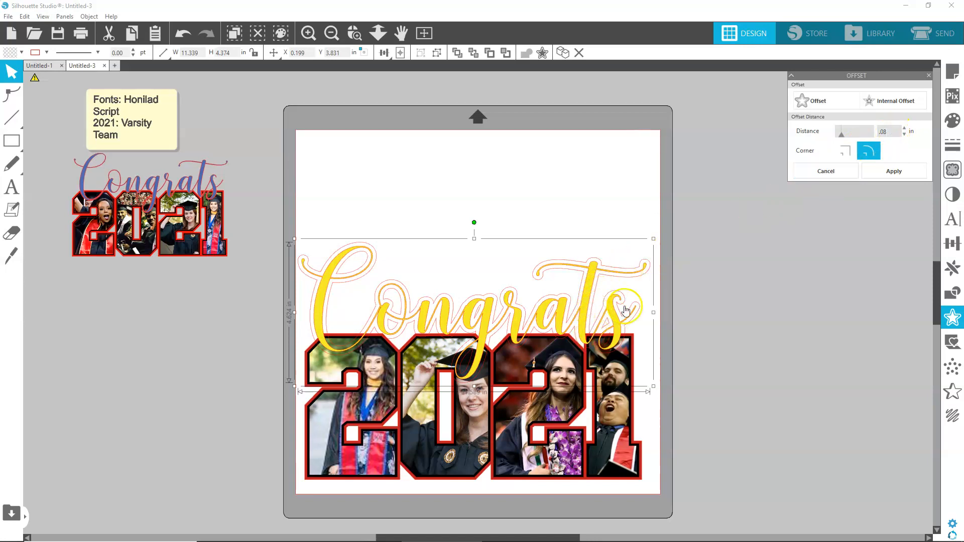
click(843, 156)
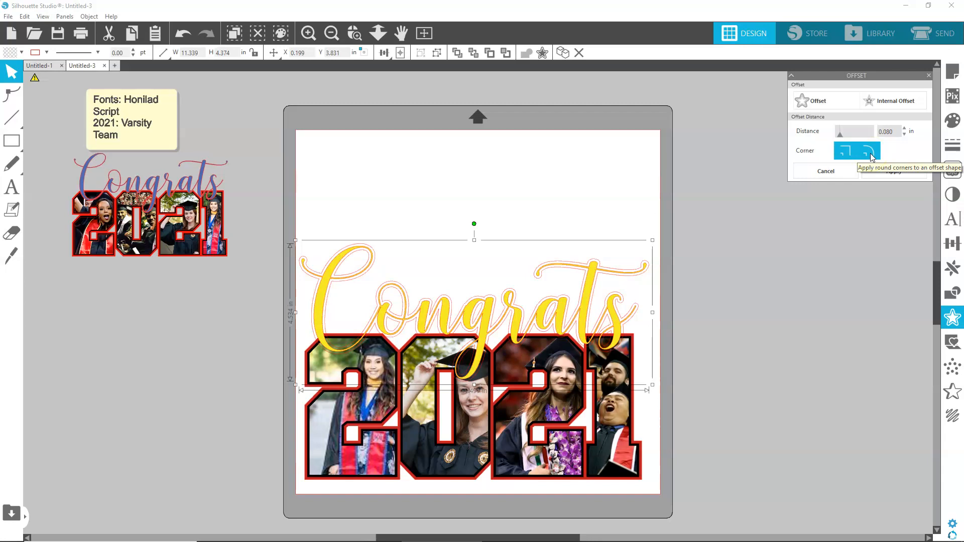
click(859, 159)
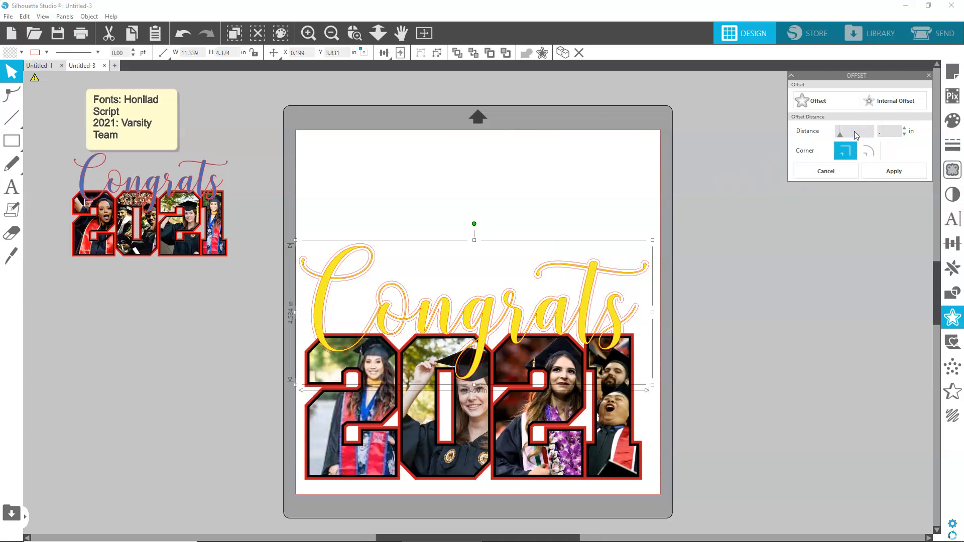
click(869, 145)
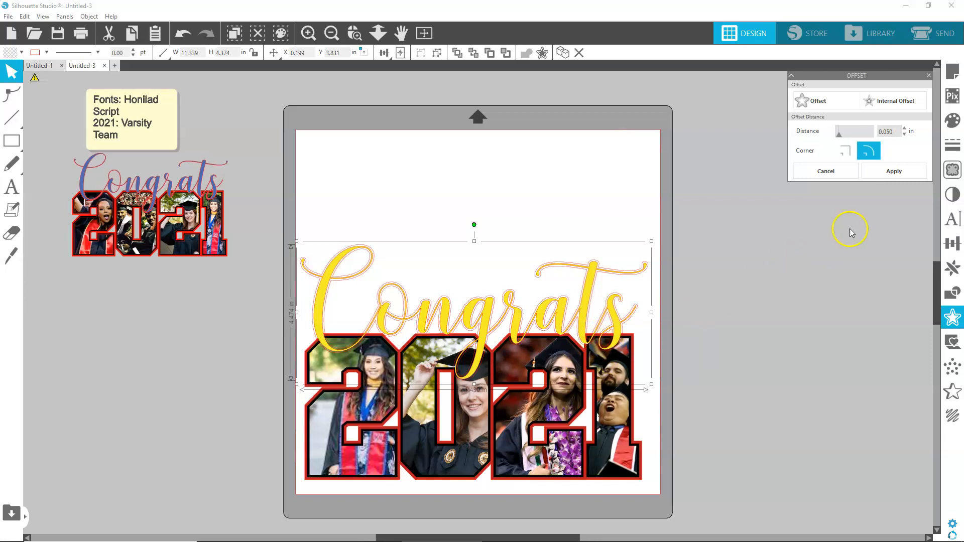
click(887, 169)
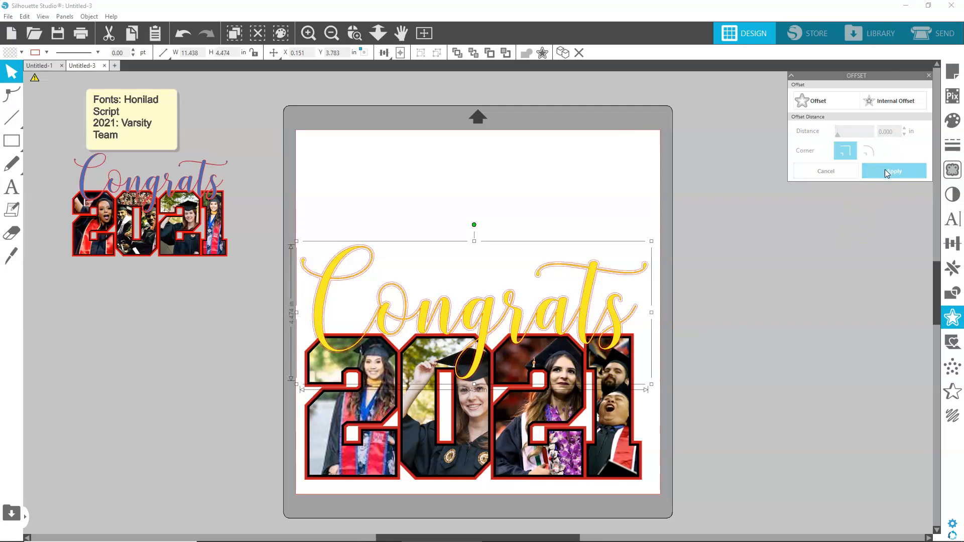
Step: Move the yellow Congrats text off the page to its left, leaving the offset outline in place
click(752, 314)
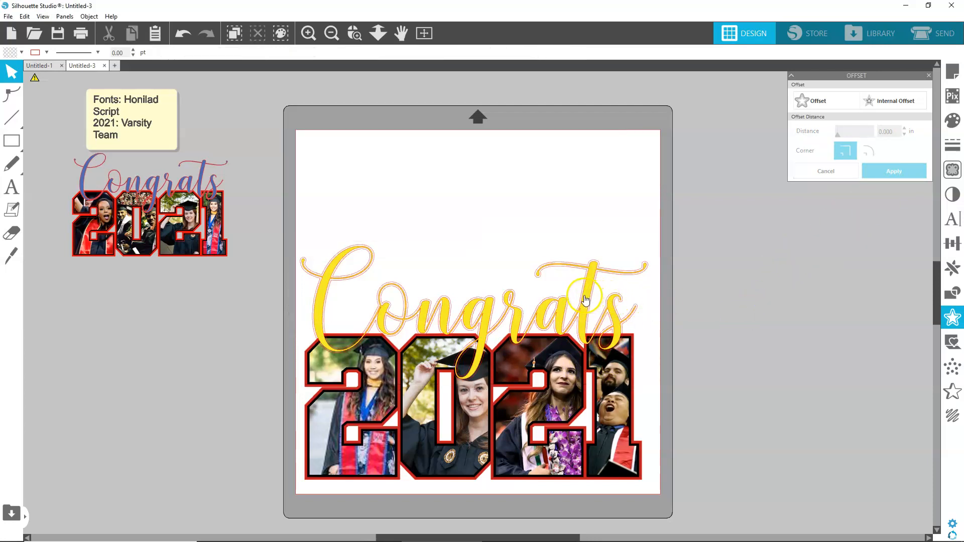
drag(584, 297, 207, 338)
click(254, 340)
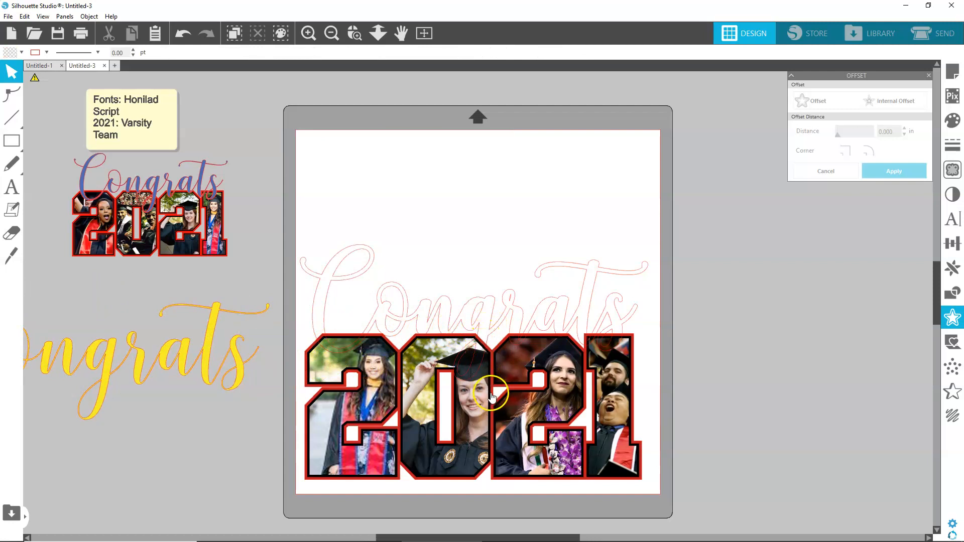
Step: Subtract the Congrats offset outline from the grouped 2021 digits and their outlines
click(491, 315)
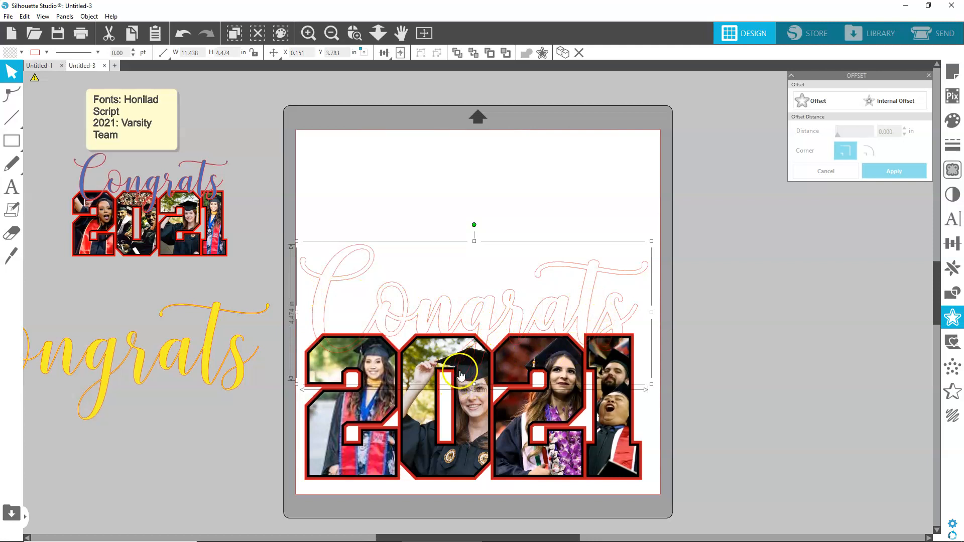
drag(716, 377, 521, 313)
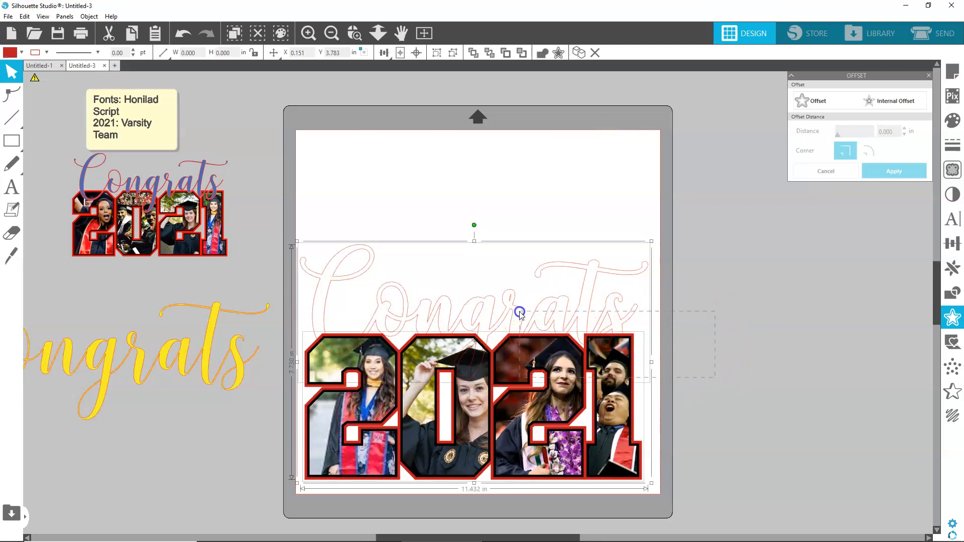
click(953, 295)
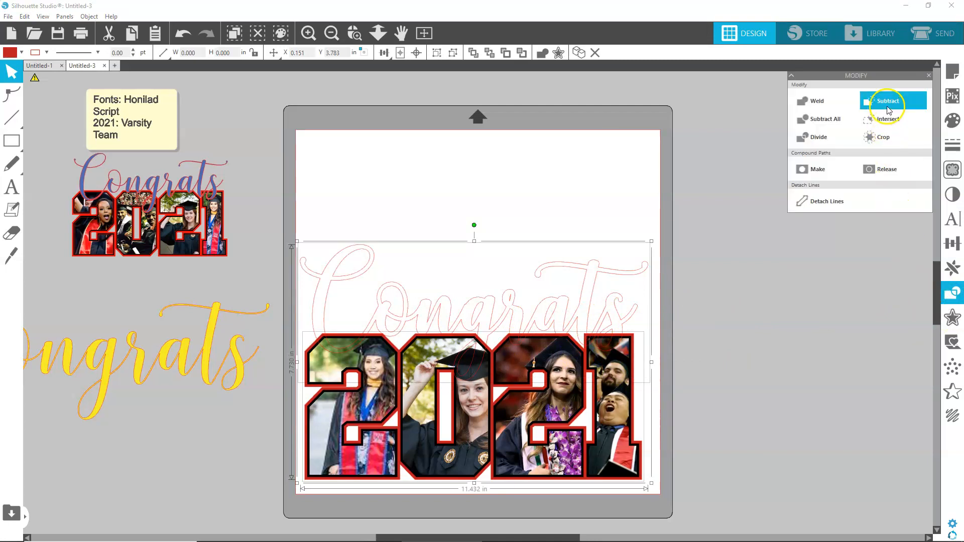
click(888, 104)
click(749, 418)
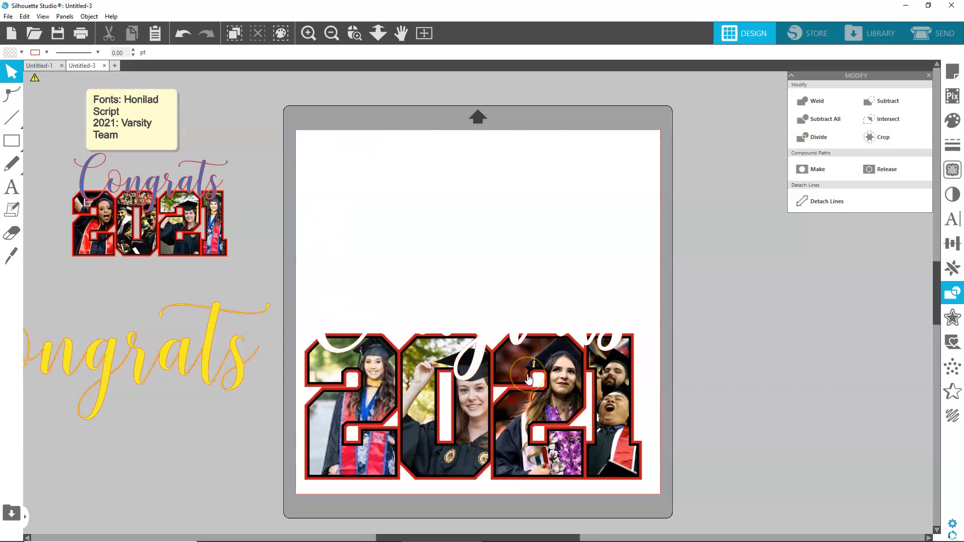
Step: Move the photo and black layers of the second 2 down to inspect the cut-out, and undo the moves
drag(560, 367, 565, 414)
drag(559, 354, 561, 382)
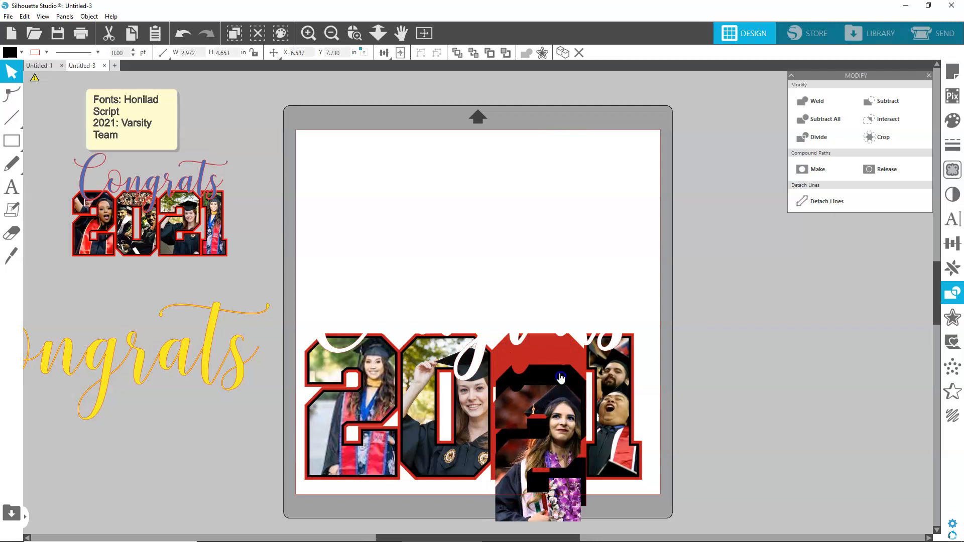
key(Escape)
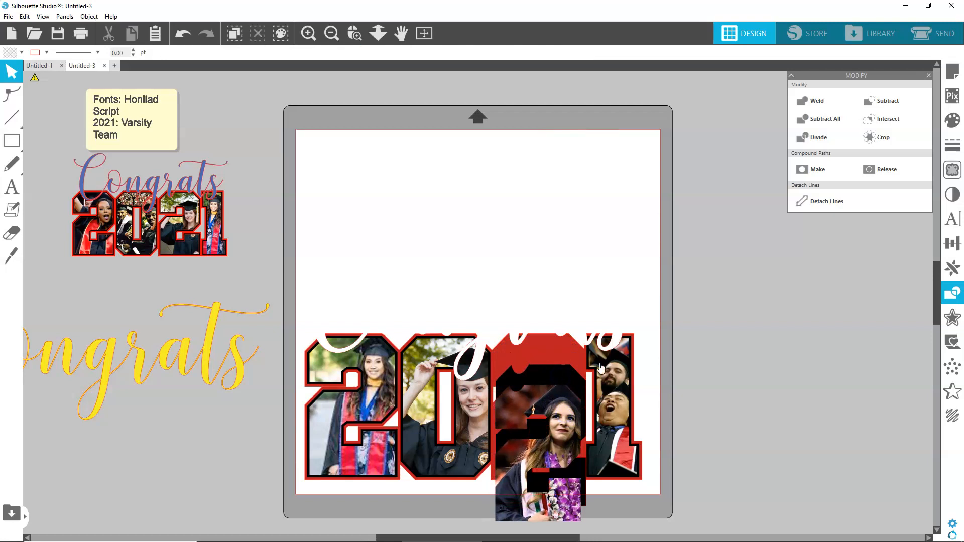
click(180, 36)
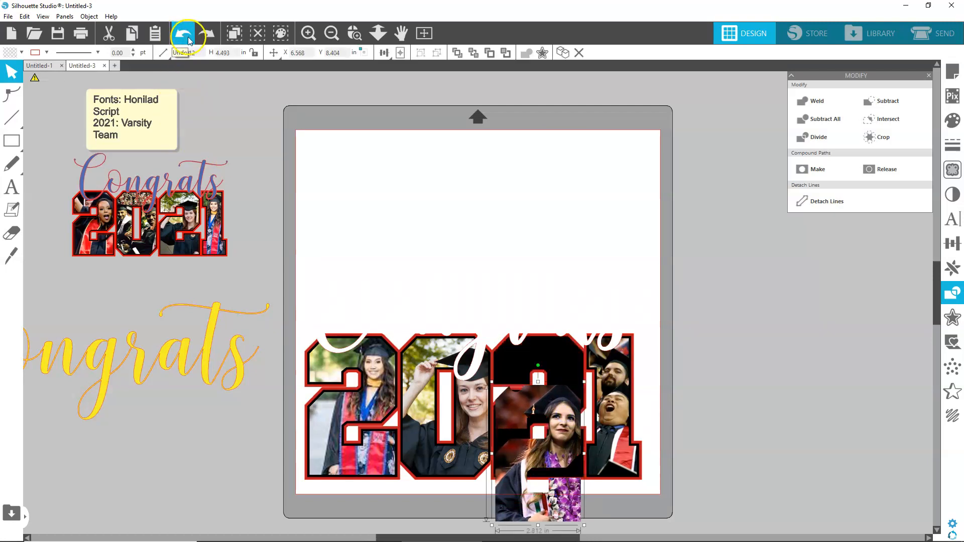
click(185, 34)
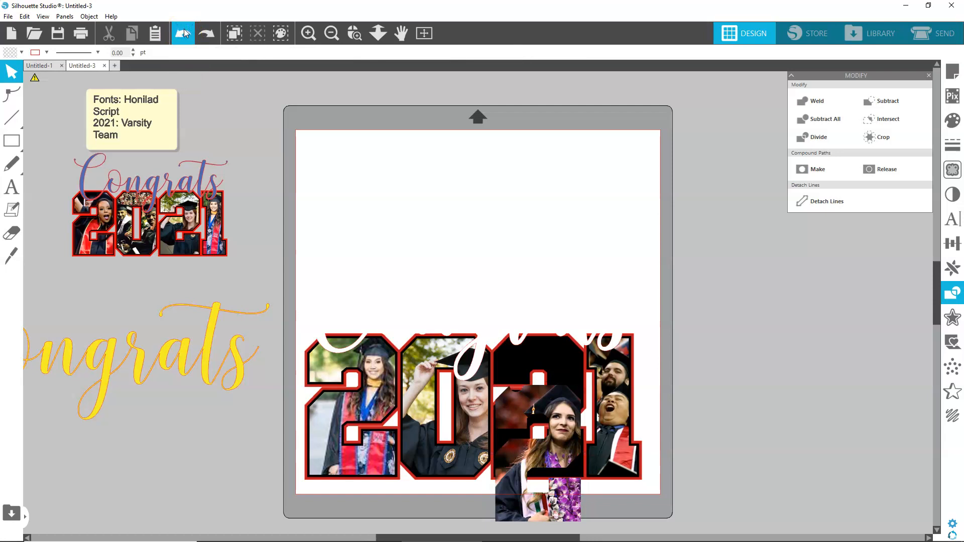
click(185, 33)
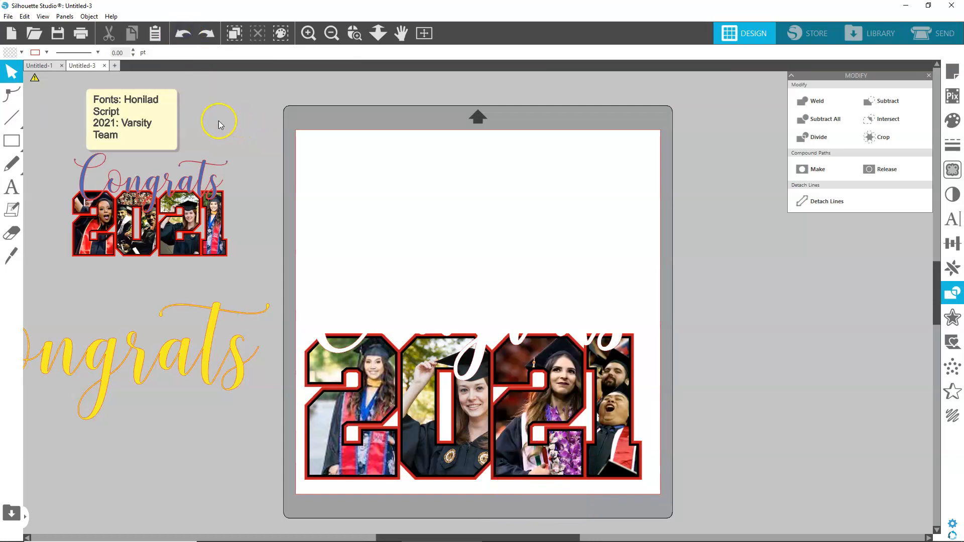
Step: Group all the cut 2021 digit photos and outline layers together
drag(681, 294, 296, 480)
right_click(395, 447)
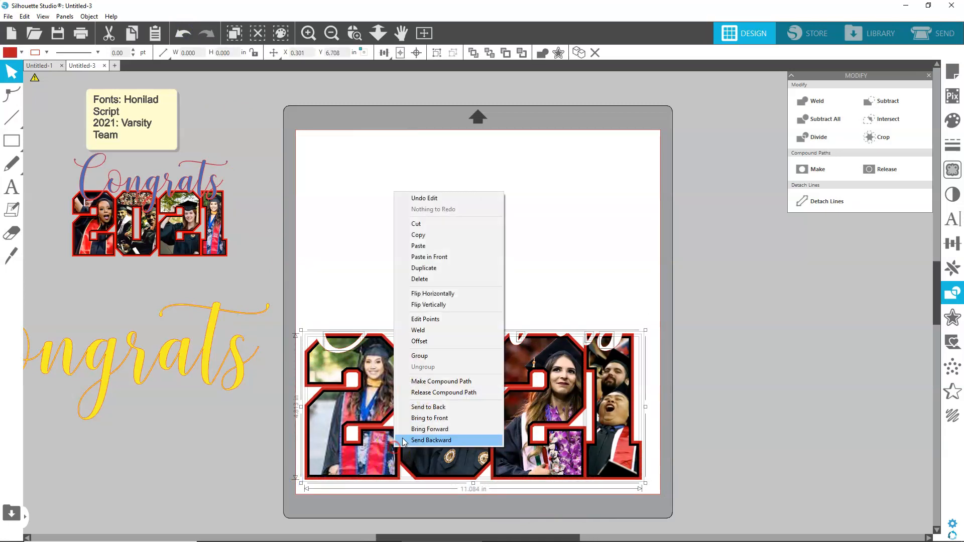
click(444, 359)
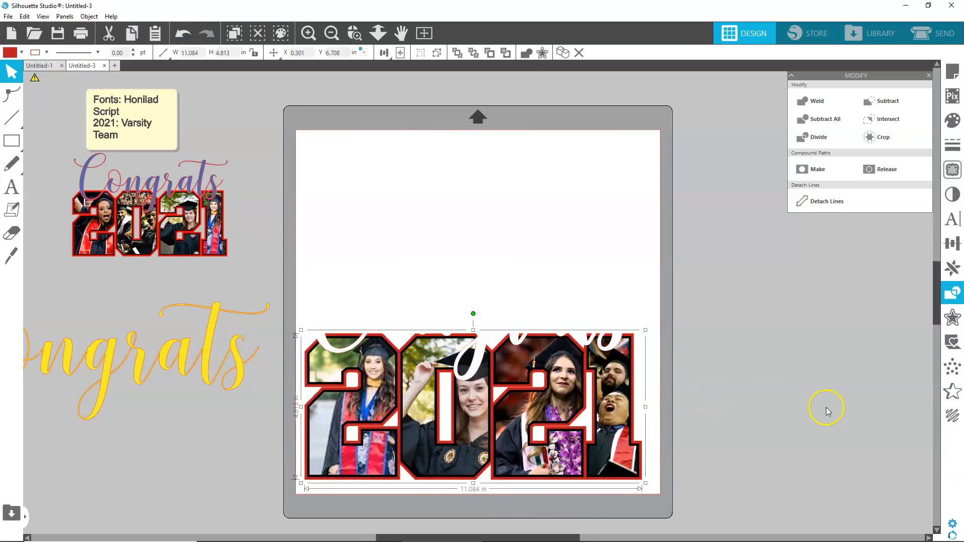
Step: Move the yellow Congrats text back onto the page and fit it into the cut-out along the tops of the 2021 digits
drag(240, 380, 617, 334)
drag(616, 336, 616, 334)
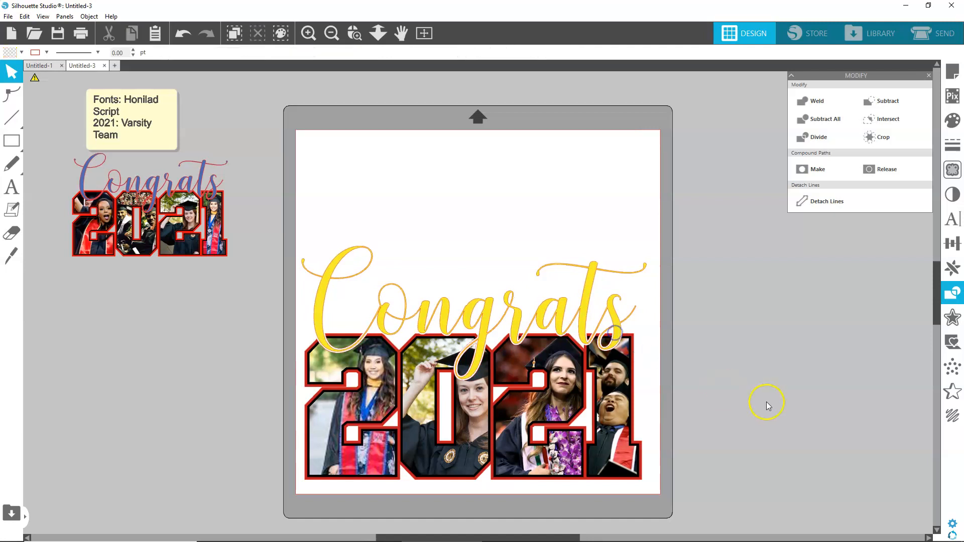
Step: Try a red fill from the recently used colors on the Congrats text
click(589, 320)
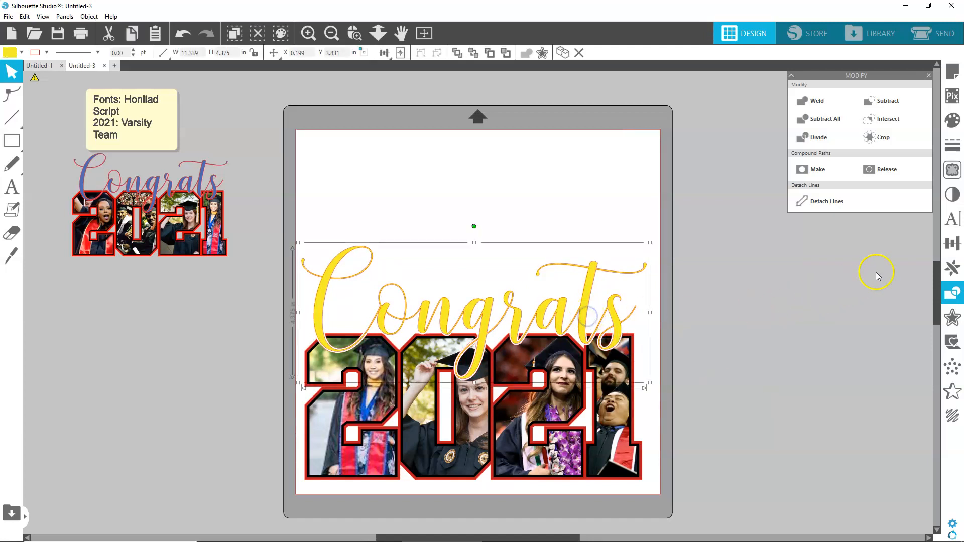
click(953, 120)
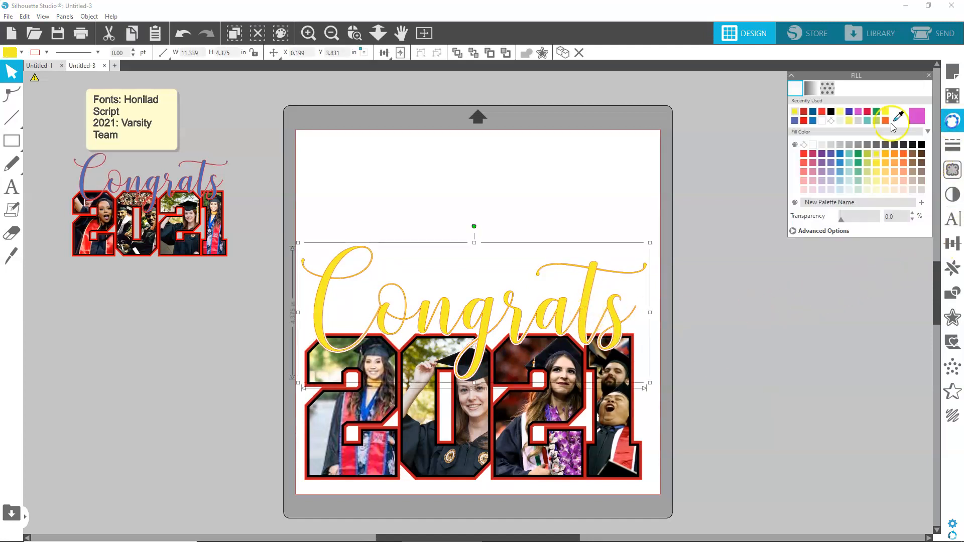
click(867, 111)
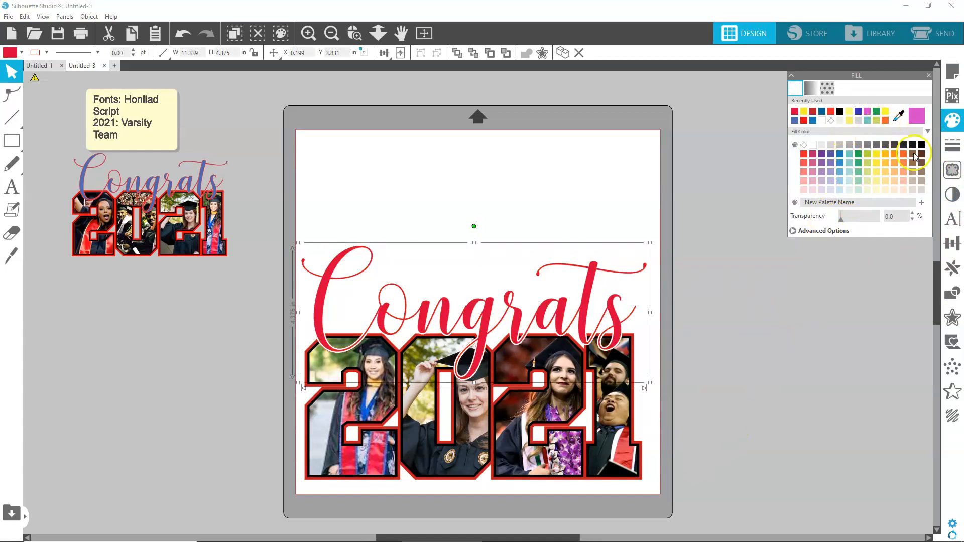
Step: Try eyedropper fills on the Congrats text, sampling purple from the second 2's photo and coral red from the 1's photo
click(898, 119)
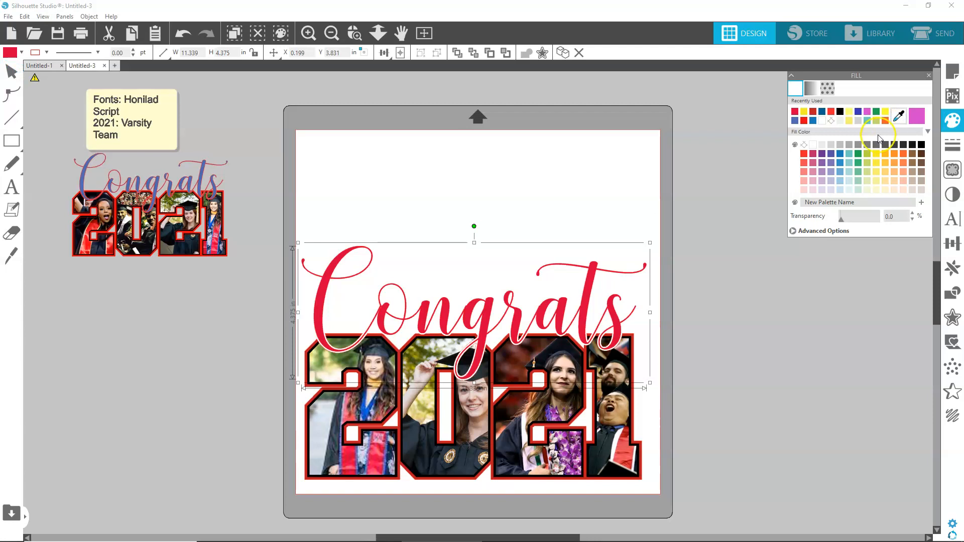
click(568, 439)
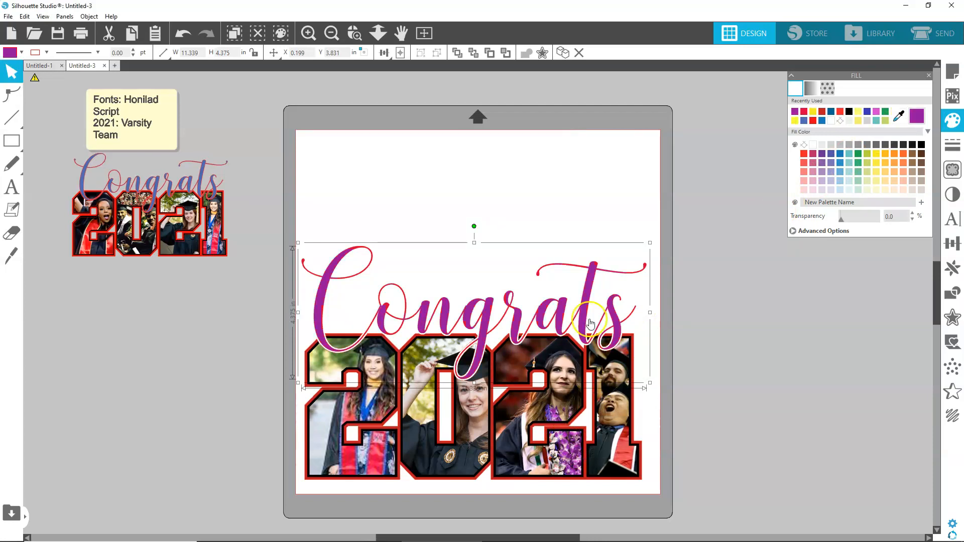
click(899, 117)
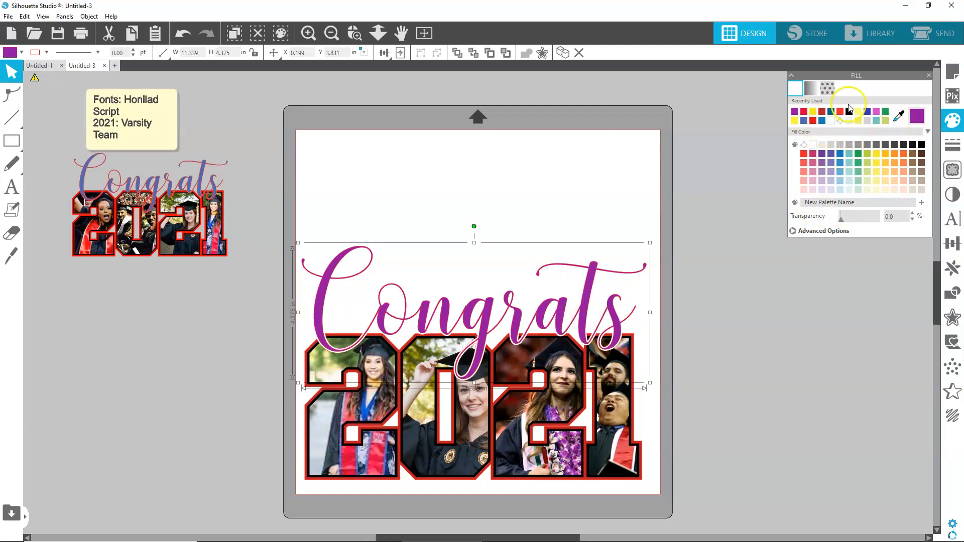
click(899, 118)
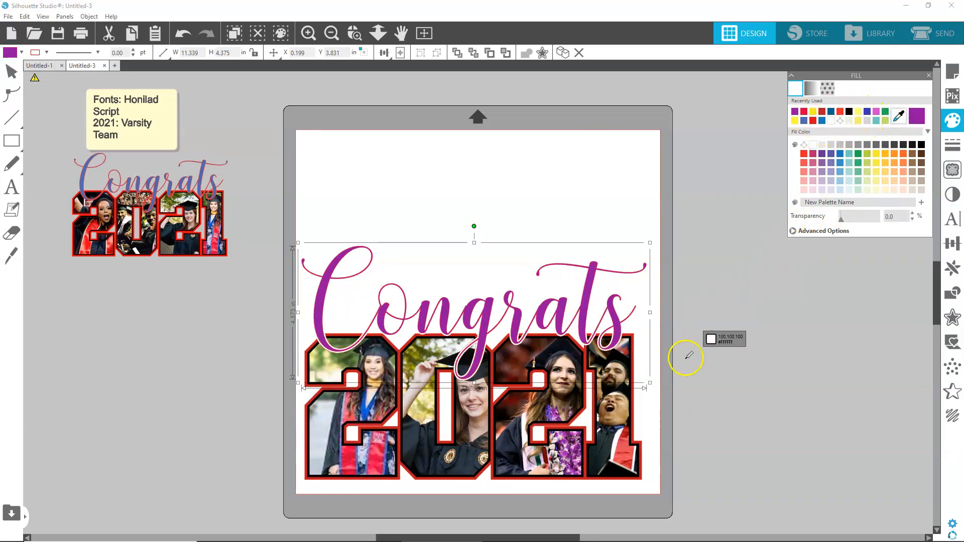
click(622, 447)
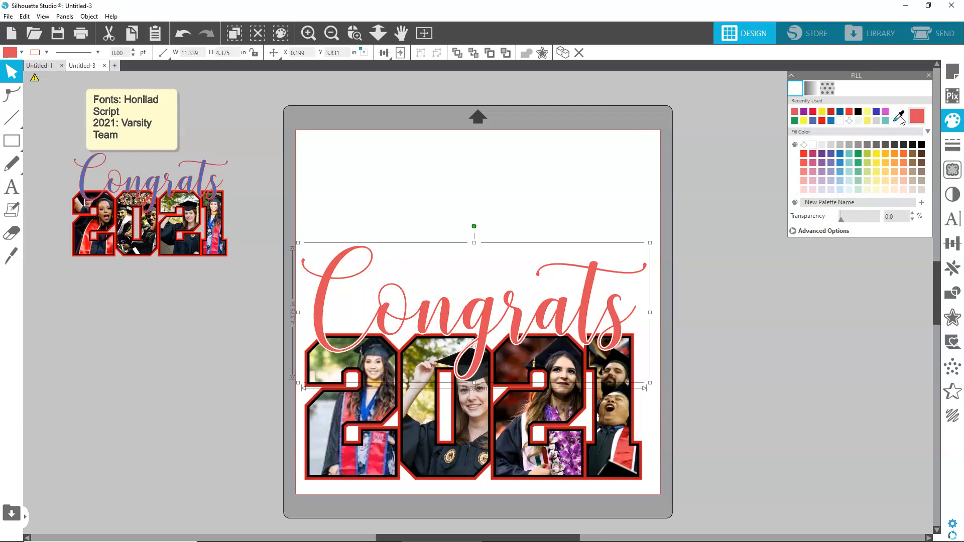
Step: Fill the Congrats text with black and deselect it
click(922, 144)
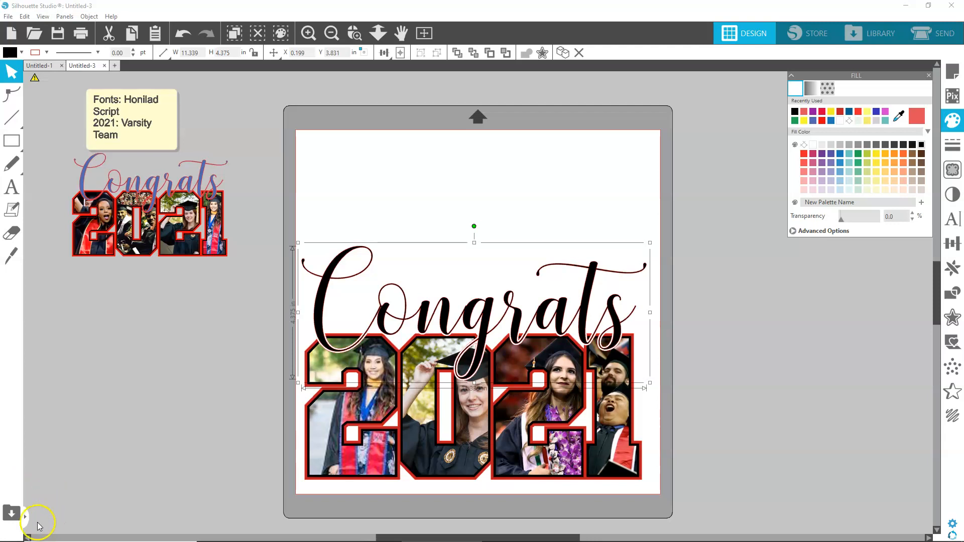
click(179, 456)
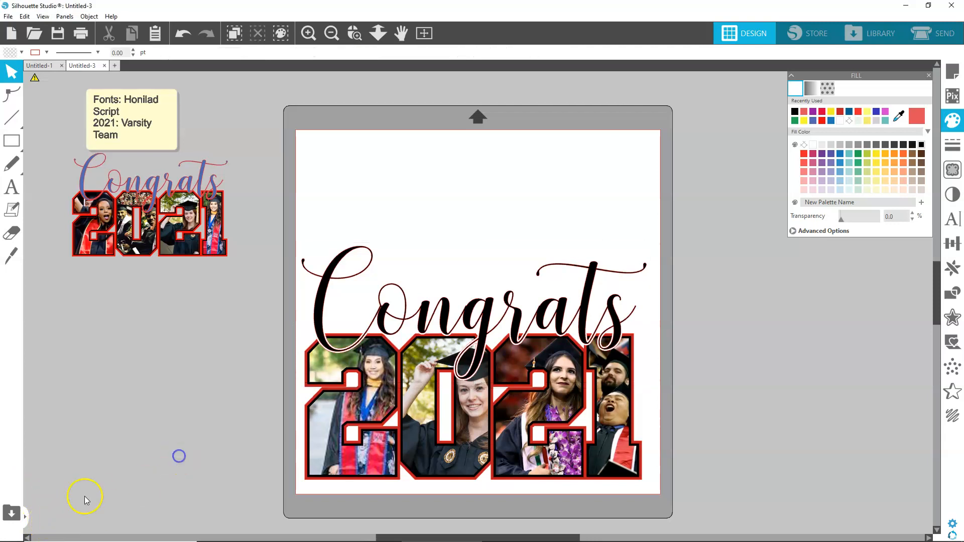